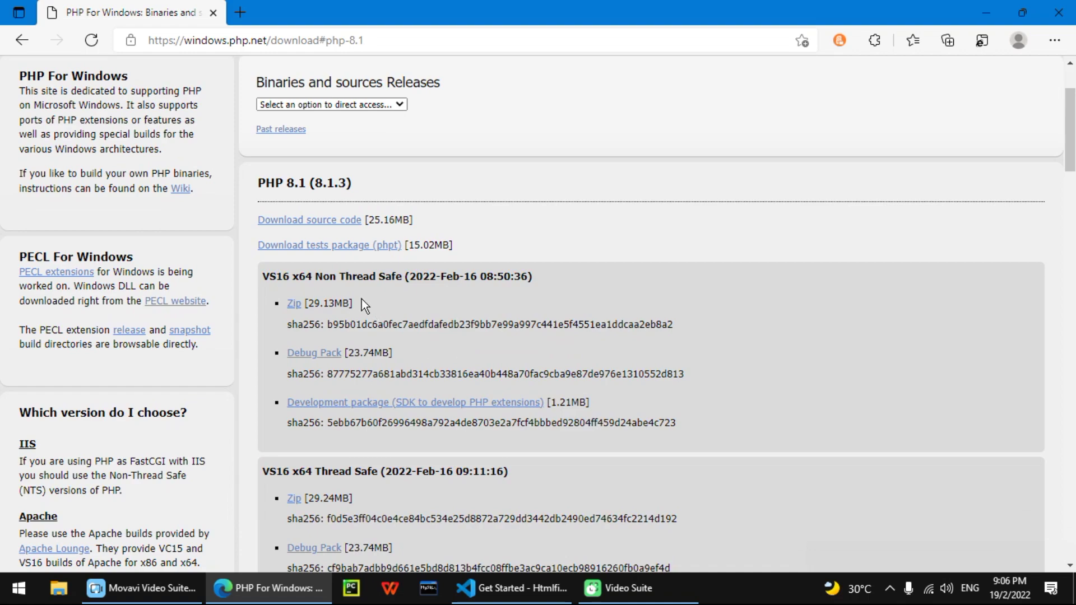
# Step: Download the Zip of the PHP 8.1.3 VS16 x64 Non Thread Safe build
pyautogui.scroll(-5, 384, 327)
pyautogui.scroll(4, 384, 327)
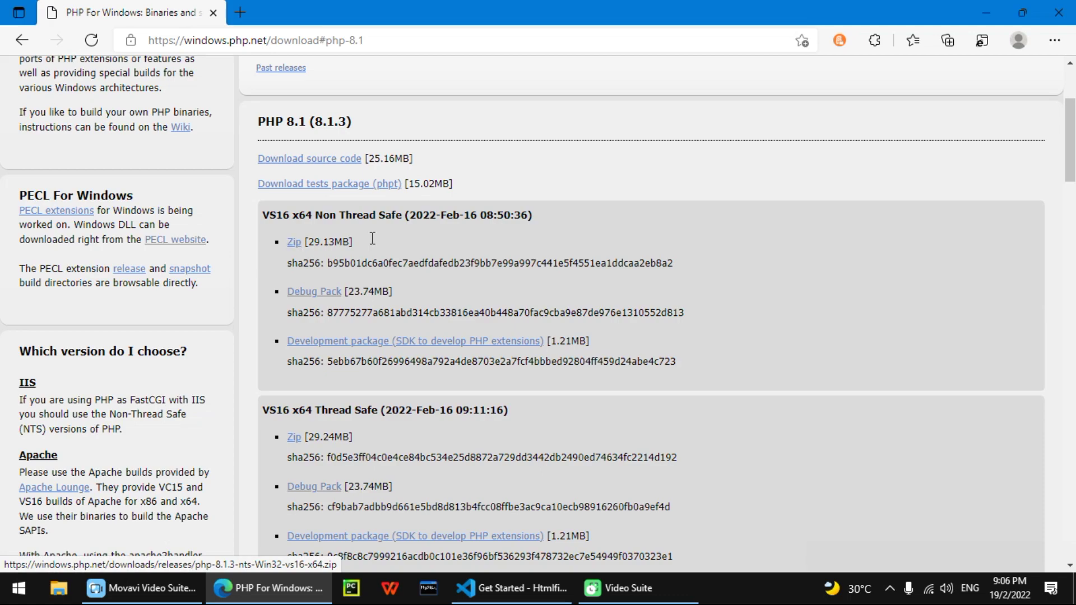
pyautogui.scroll(-8, 523, 283)
pyautogui.scroll(-1, 522, 283)
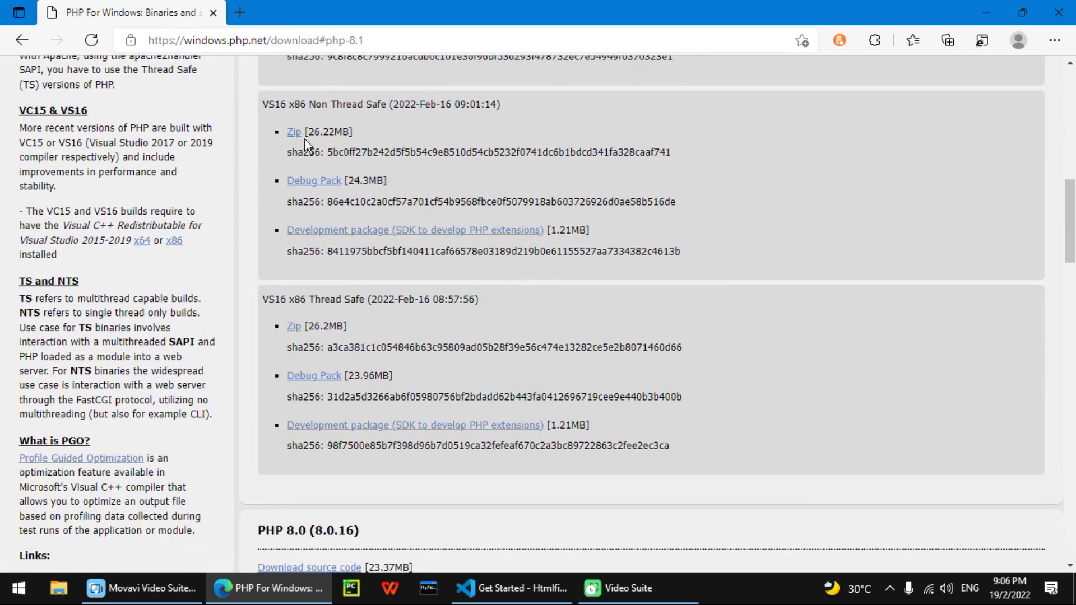
pyautogui.scroll(11, 617, 180)
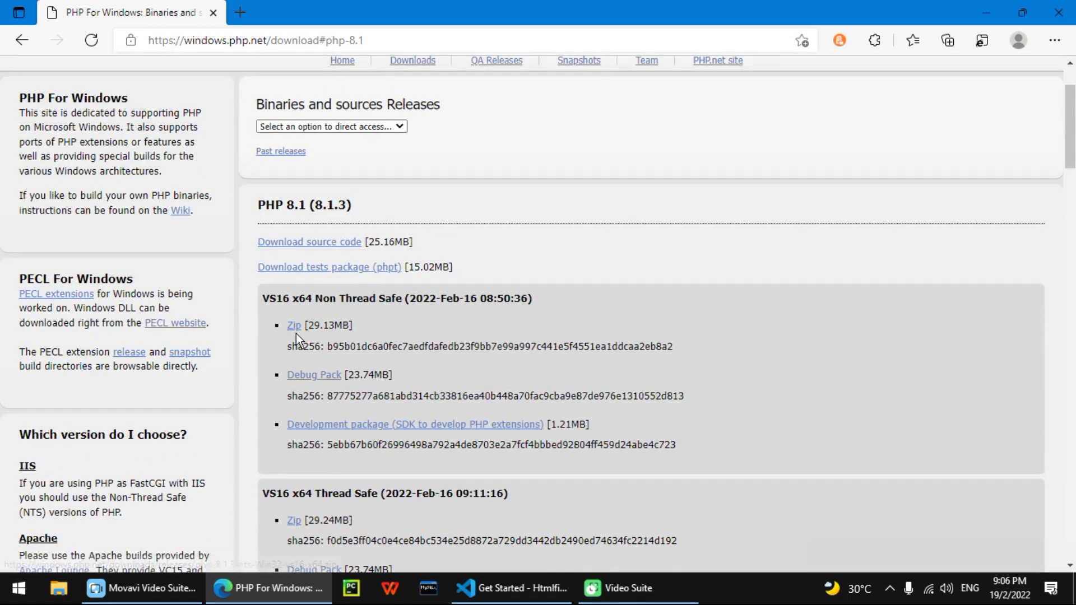
pyautogui.click(297, 328)
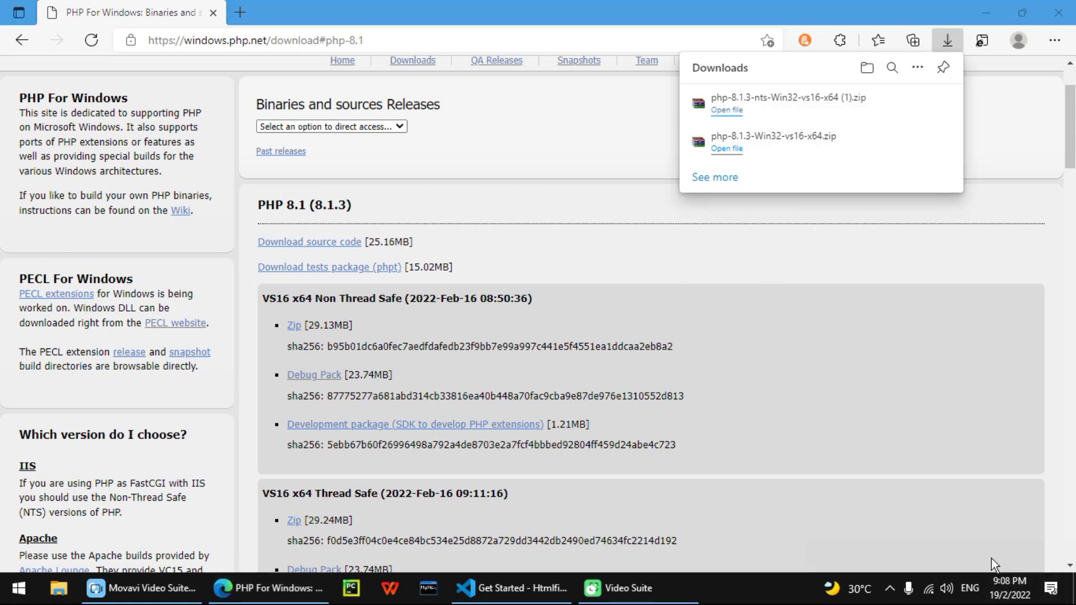
# Step: Search the web for "7-zip" in a new browser tab and download the 64-bit x64 Windows installer from 7-zip.org
pyautogui.click(240, 14)
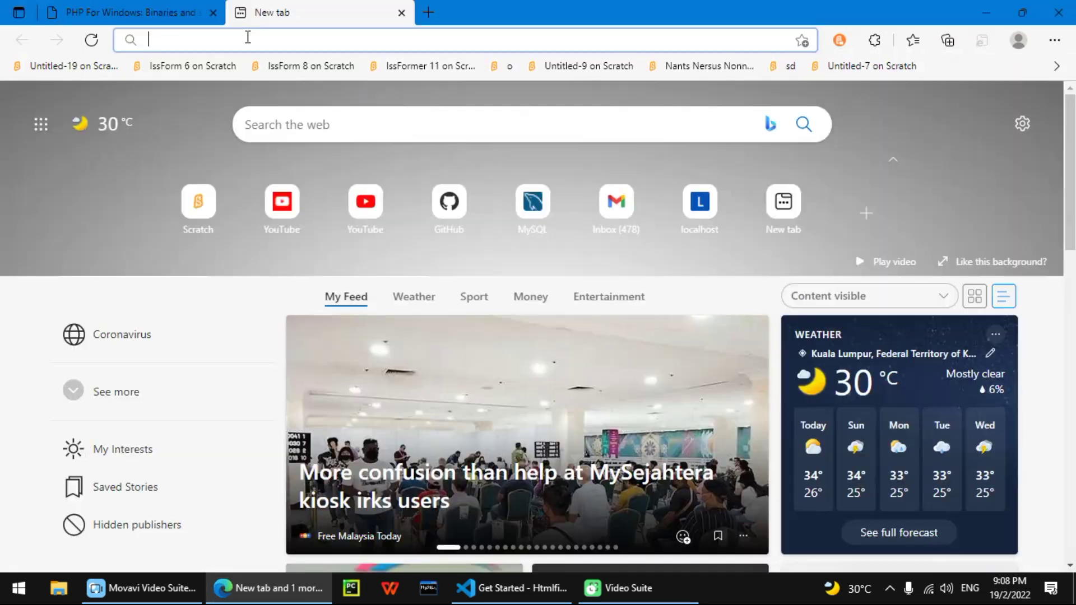
pyautogui.write('7-')
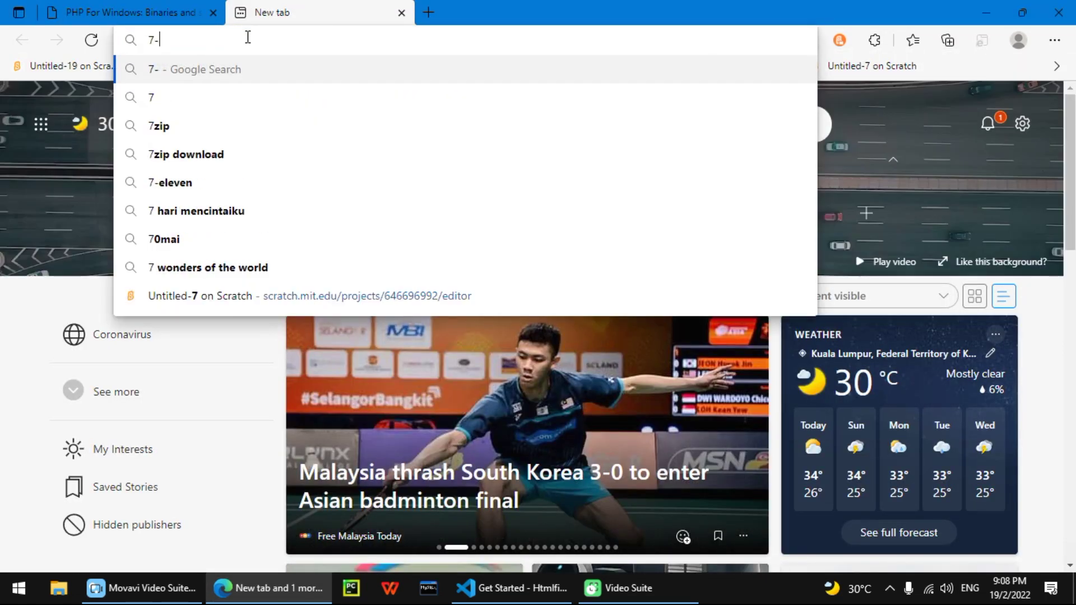
pyautogui.write('zip')
pyautogui.press('Return')
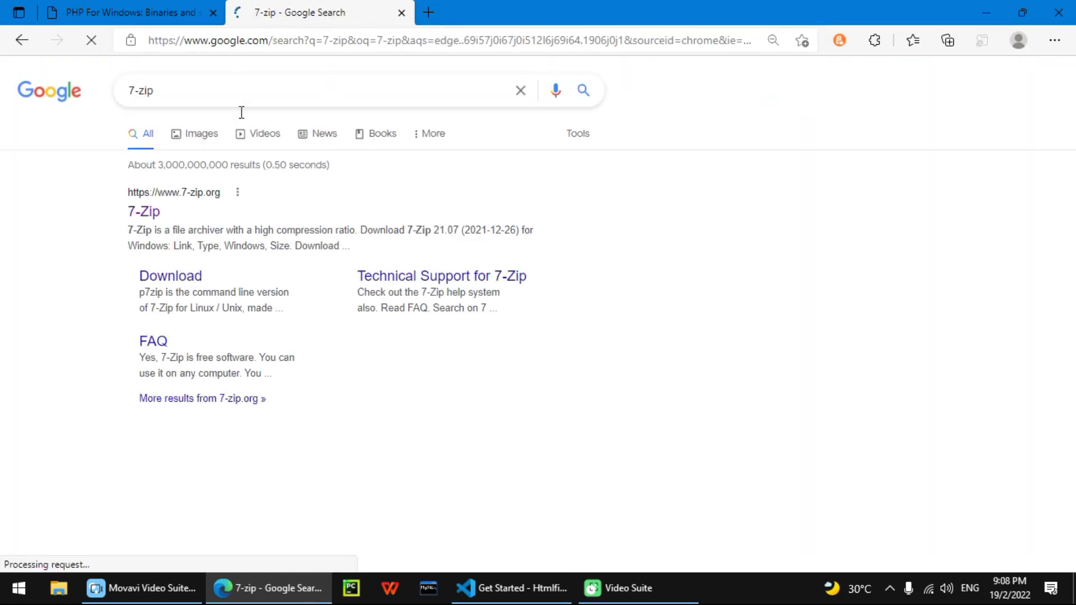
pyautogui.click(147, 216)
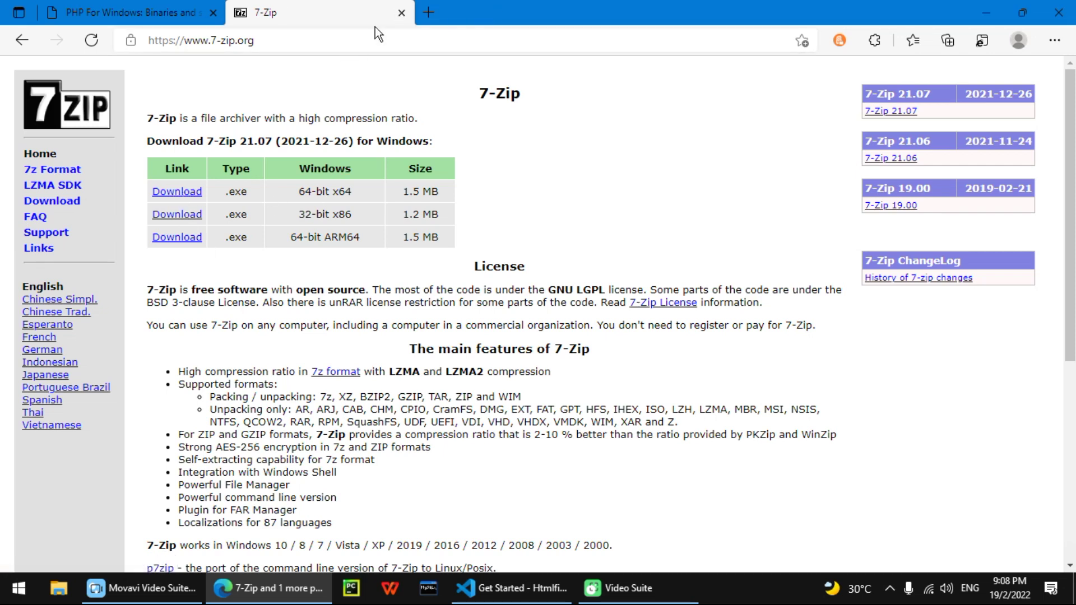
pyautogui.click(200, 192)
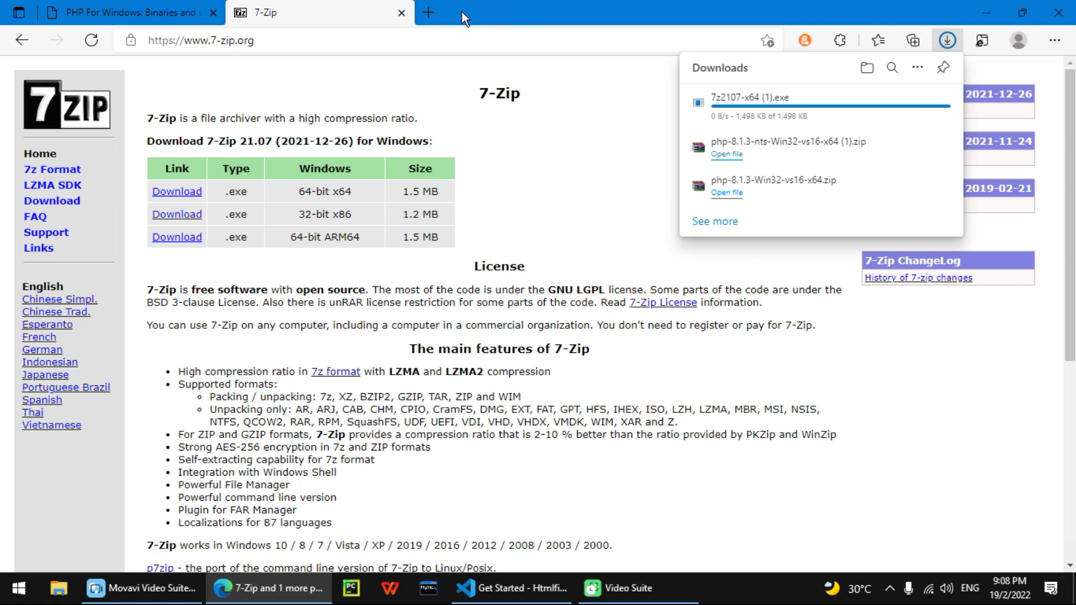
pyautogui.click(402, 12)
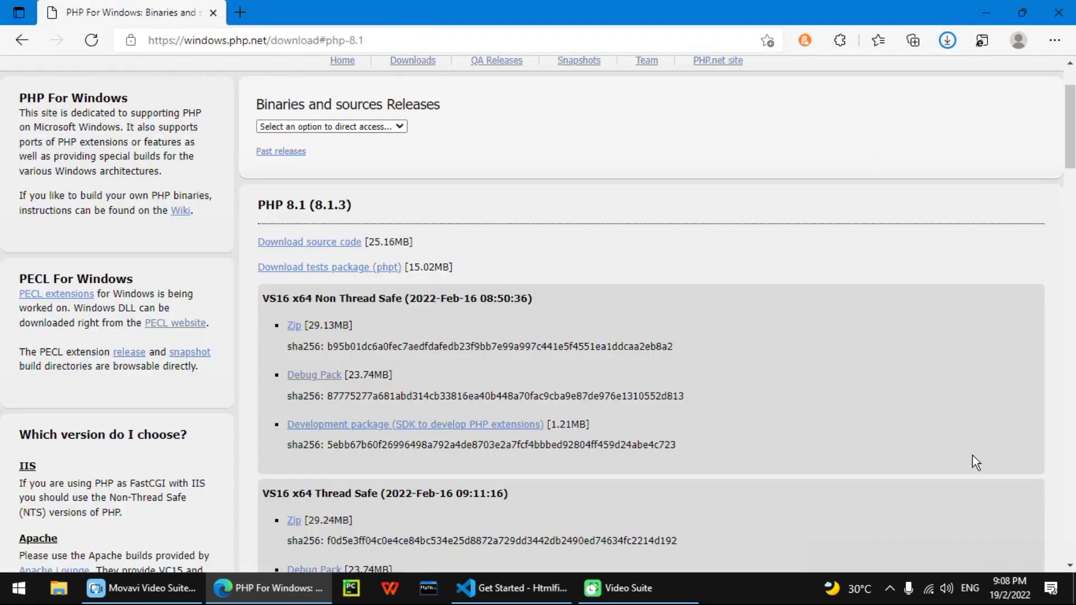
# Step: Show the downloaded php-8.1.3-nts-Win32-vs16-x64 (1).zip in its folder and open 7-Zip's Extract files dialog for it
pyautogui.click(948, 42)
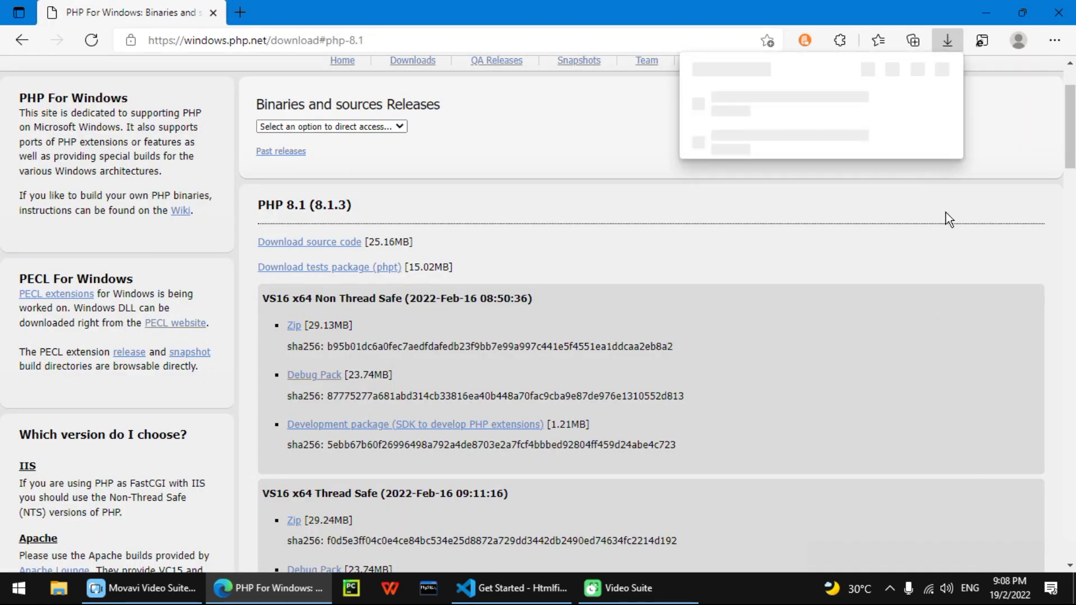
pyautogui.click(895, 142)
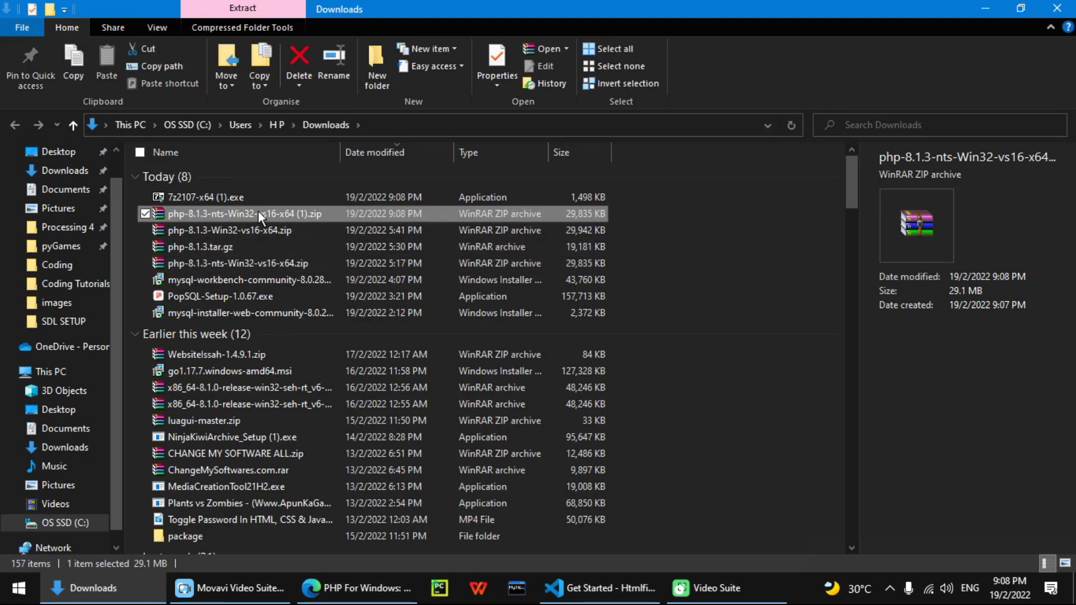
pyautogui.rightClick(258, 211)
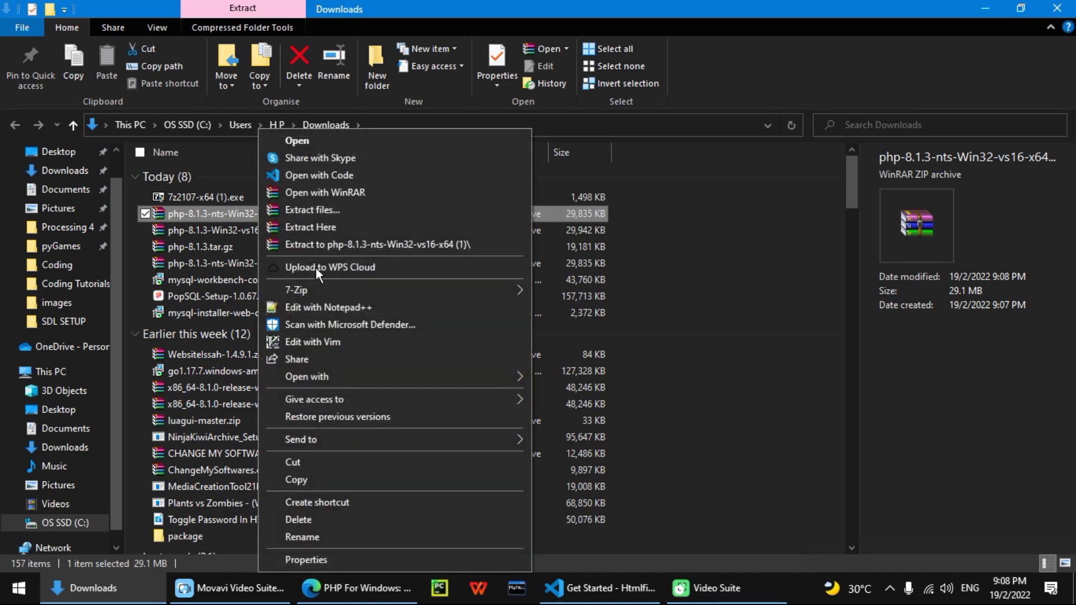
pyautogui.moveTo(378, 295)
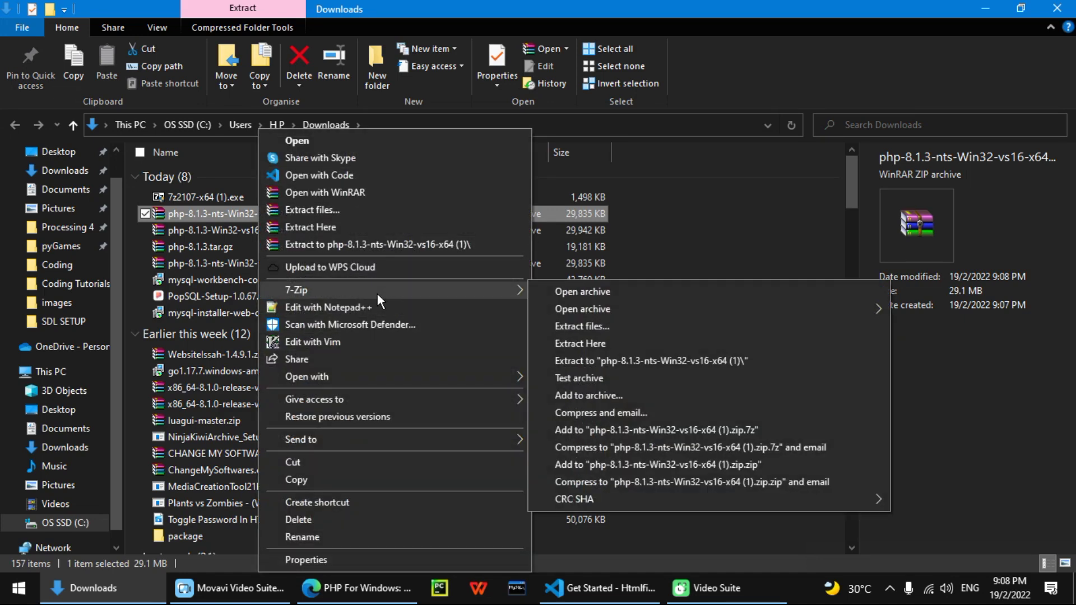
pyautogui.click(605, 328)
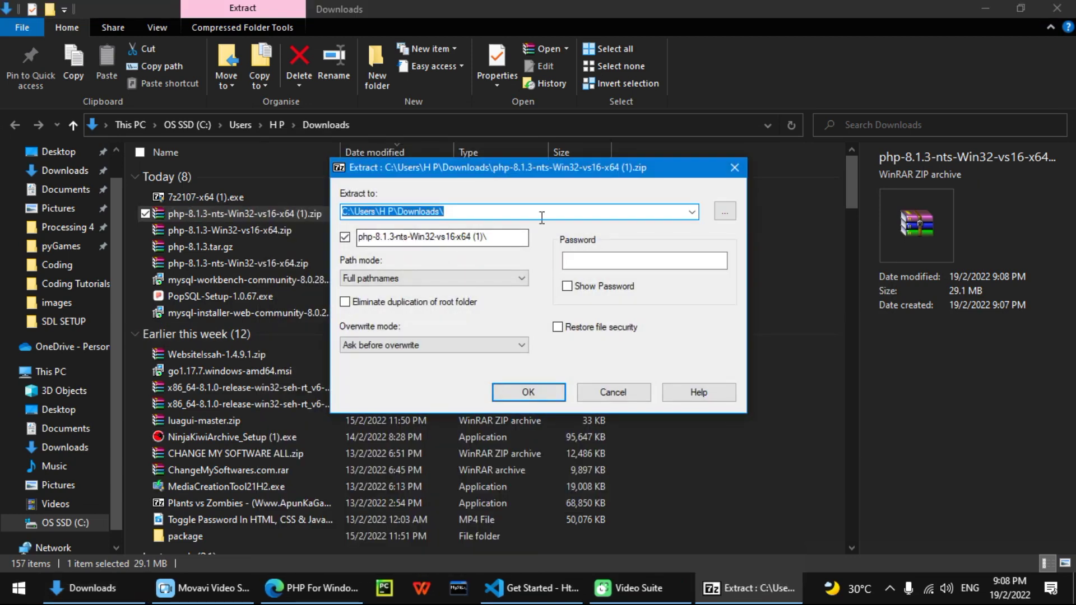
# Step: Create a folder named php on the C: drive as the destination and extract the PHP archive into it
pyautogui.click(725, 212)
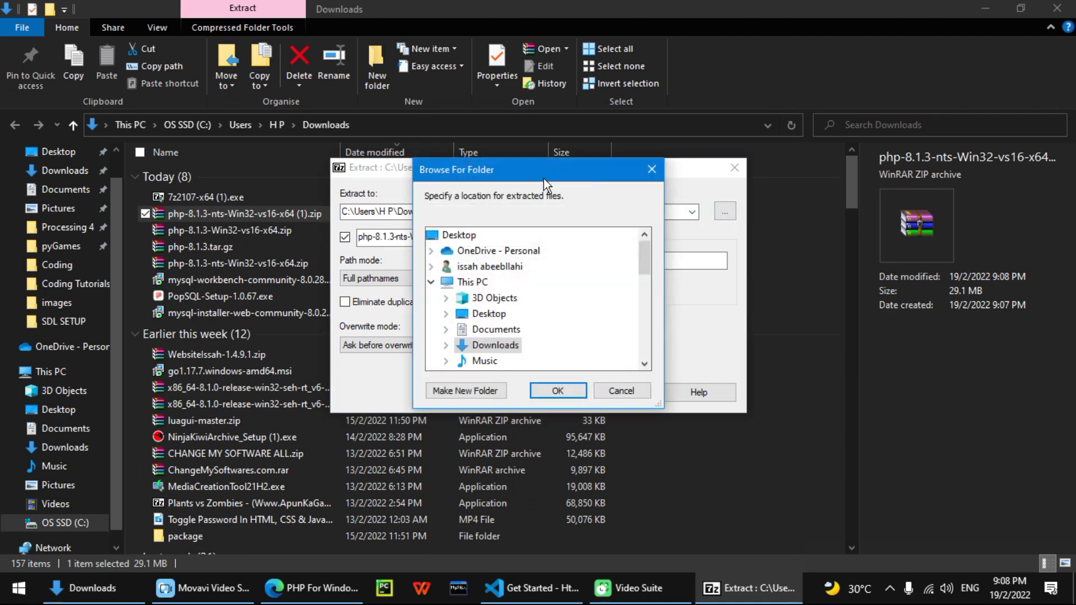
pyautogui.press('Escape')
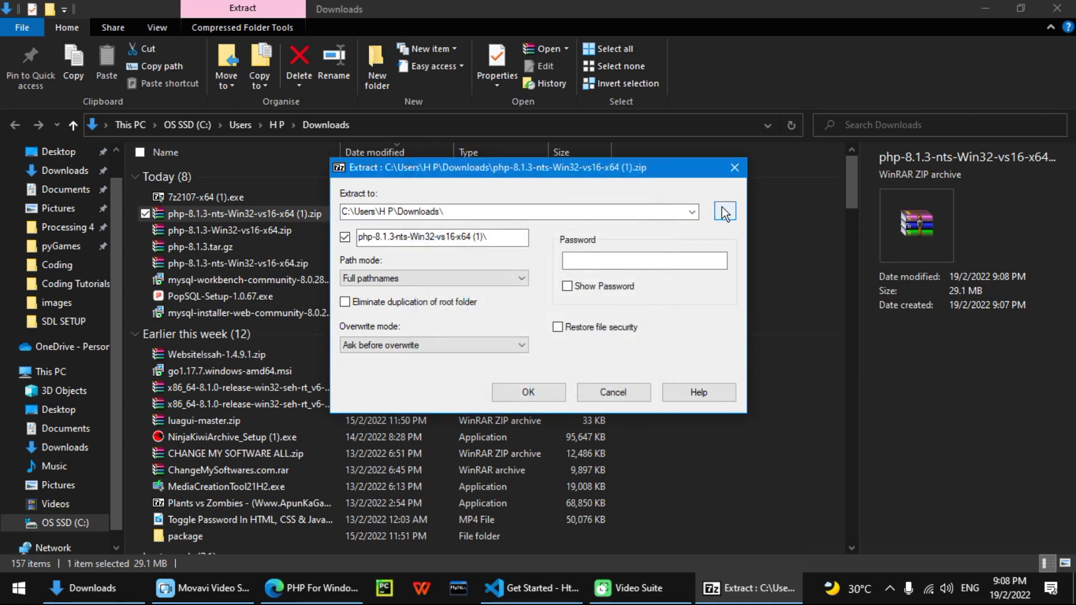
pyautogui.click(725, 212)
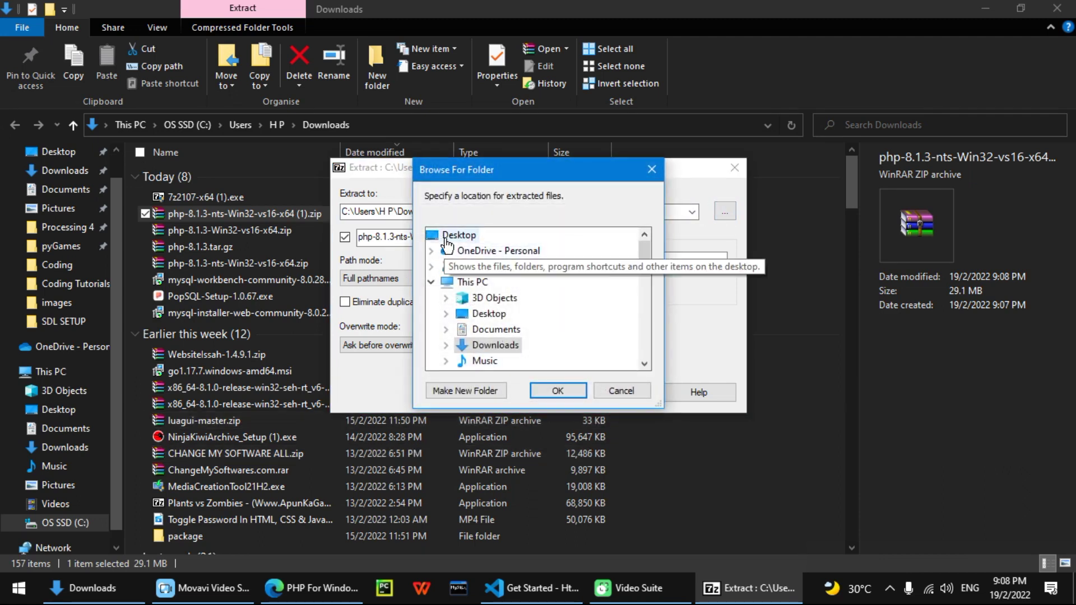
pyautogui.scroll(-10, 560, 272)
pyautogui.scroll(5, 561, 273)
pyautogui.scroll(3, 561, 273)
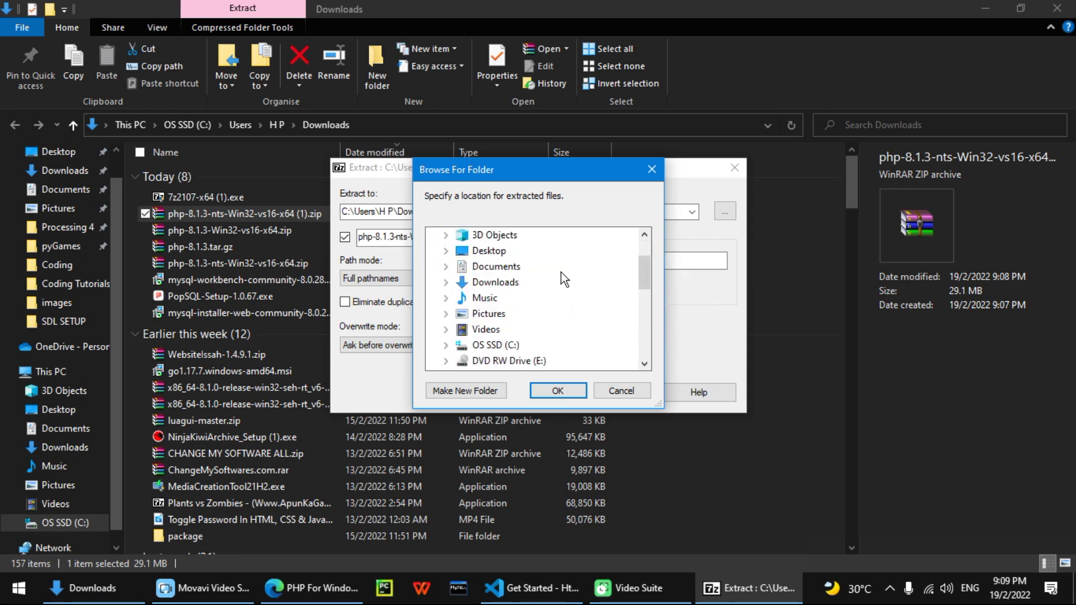
pyautogui.scroll(-2, 559, 272)
pyautogui.click(449, 252)
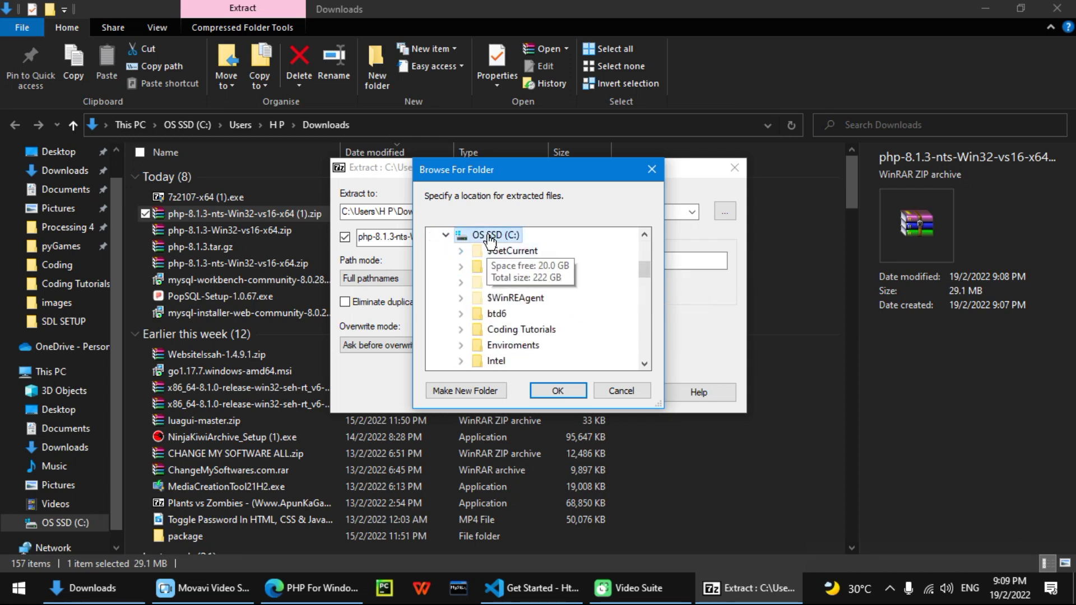
pyautogui.click(476, 394)
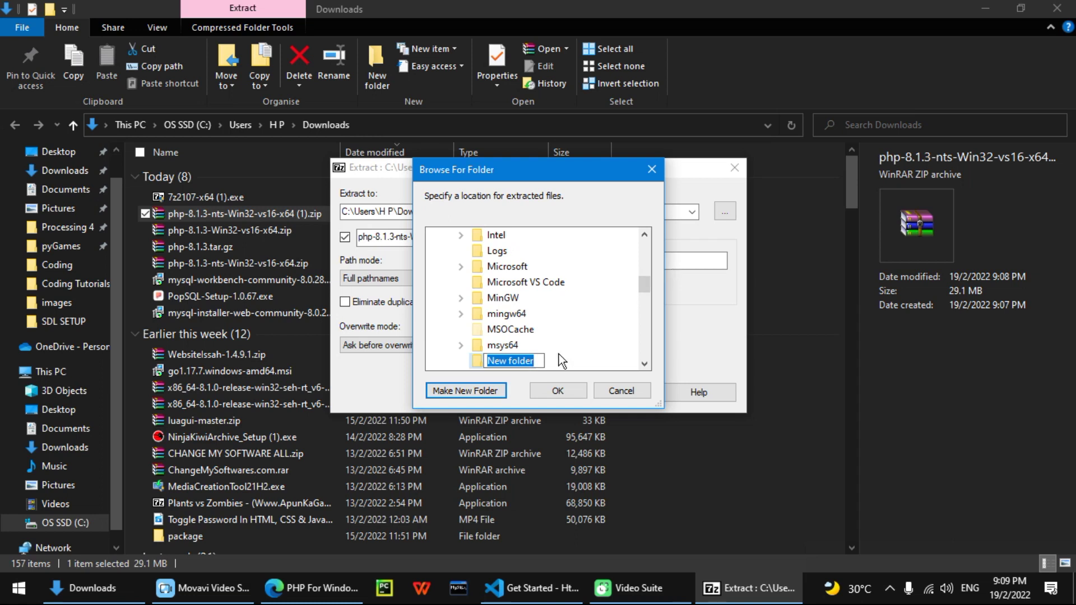
pyautogui.write('php')
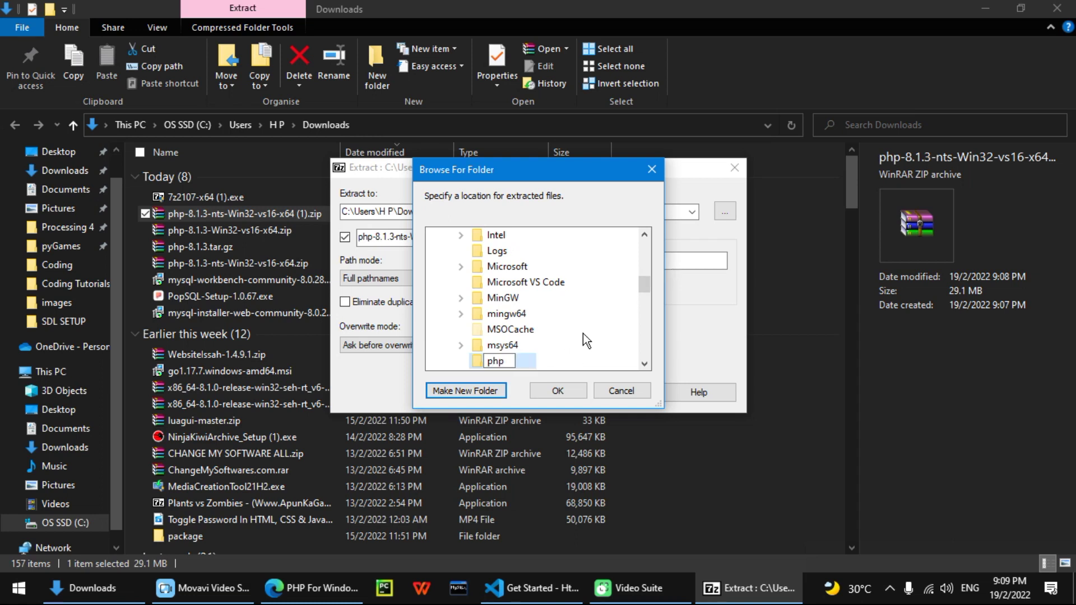
pyautogui.press('Return')
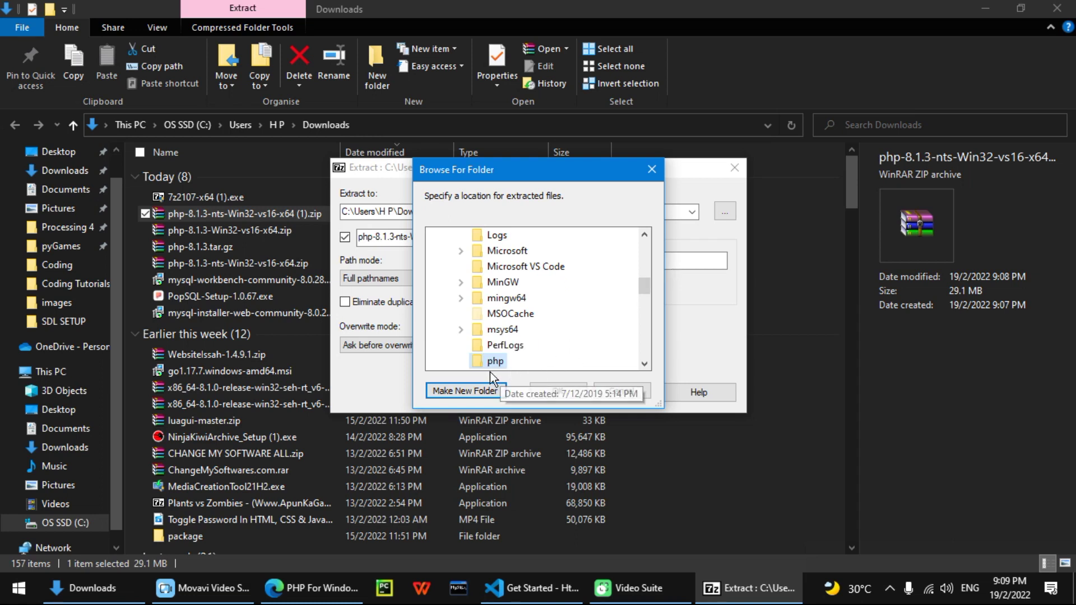
pyautogui.click(544, 390)
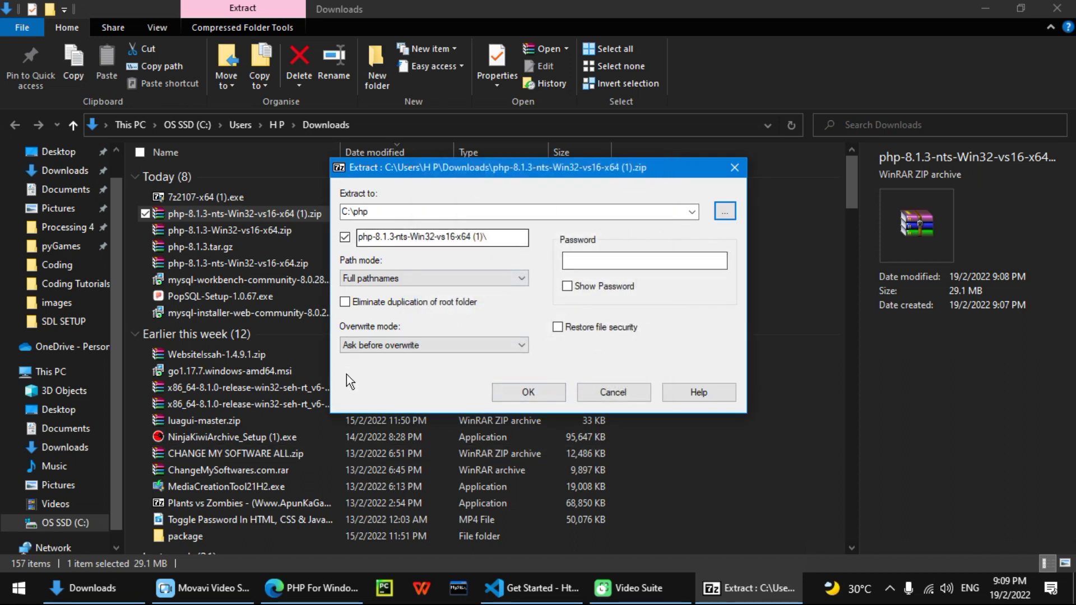
pyautogui.click(527, 393)
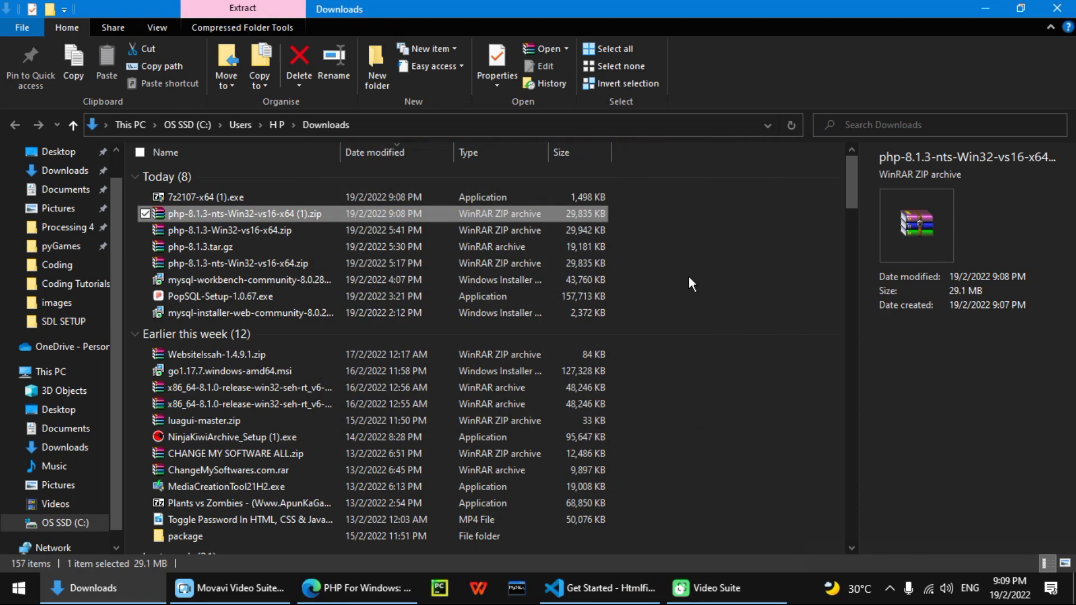
# Step: Open the extracted php-8.1.3-nts-Win32-vs16-x64 (1) folder inside C:\php and look through its files
pyautogui.click(688, 277)
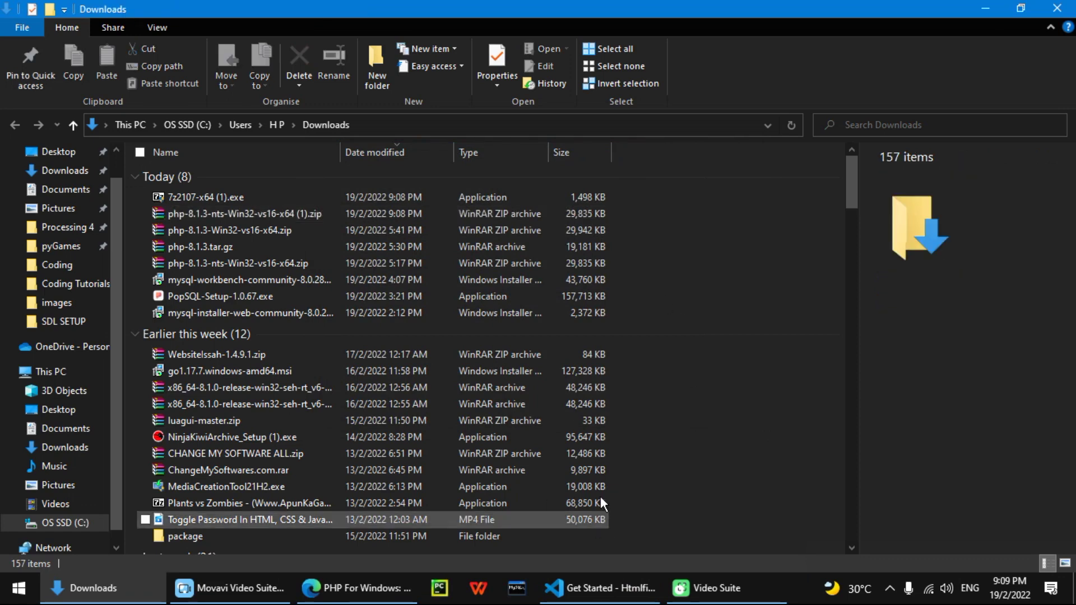
pyautogui.click(69, 523)
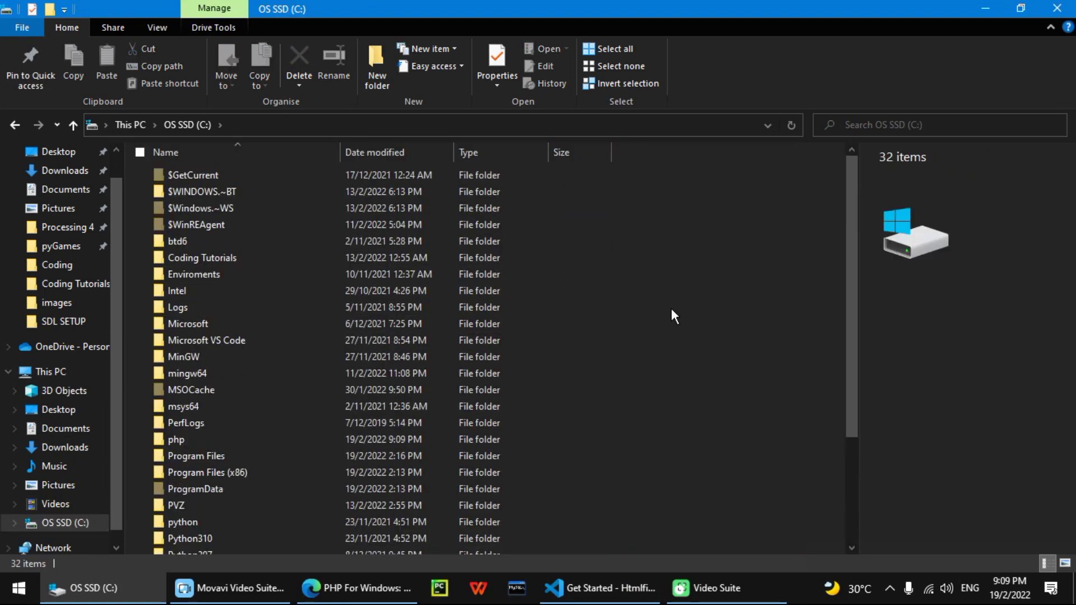
pyautogui.scroll(-3, 672, 315)
pyautogui.click(61, 524)
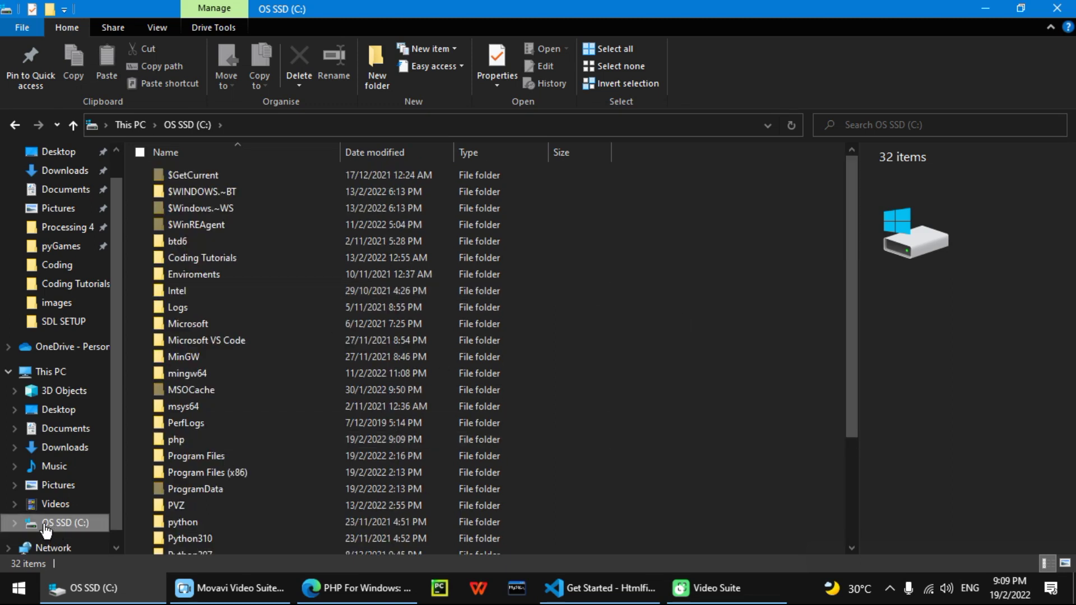
pyautogui.doubleClick(166, 439)
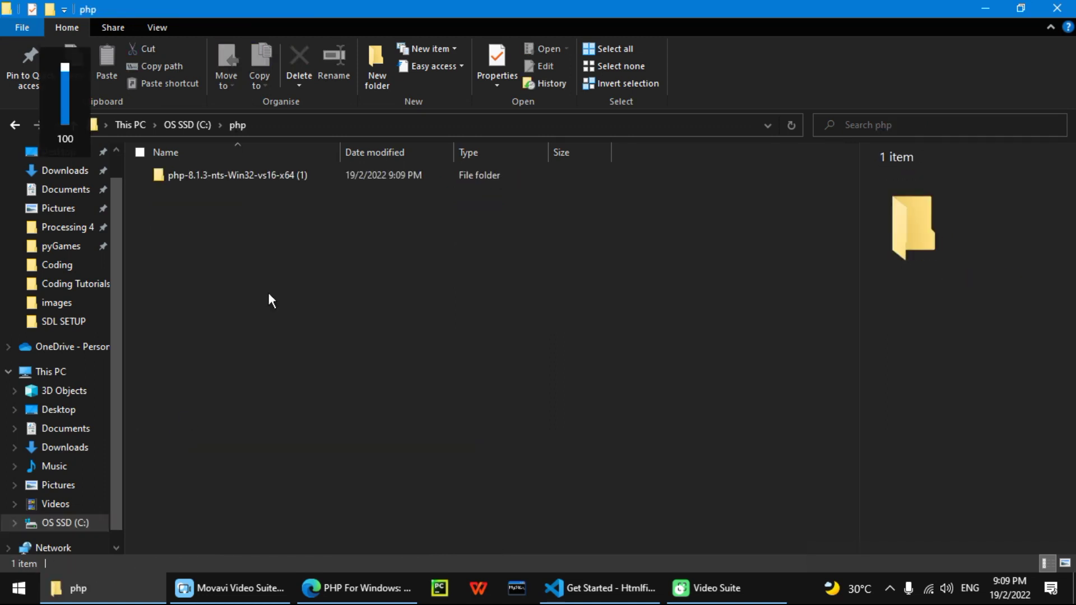
pyautogui.doubleClick(158, 176)
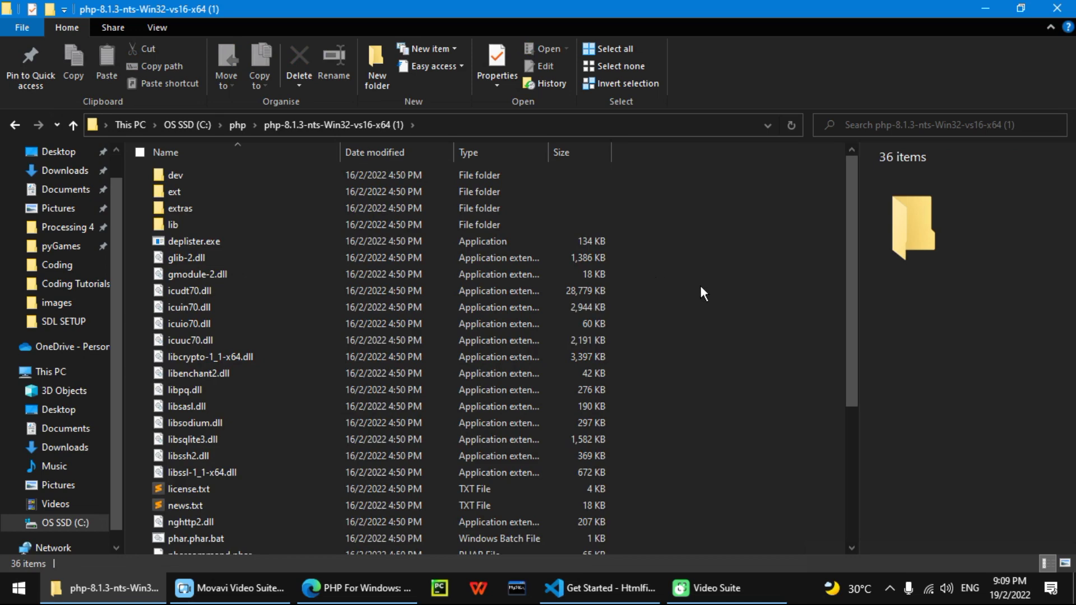
pyautogui.scroll(-4, 702, 295)
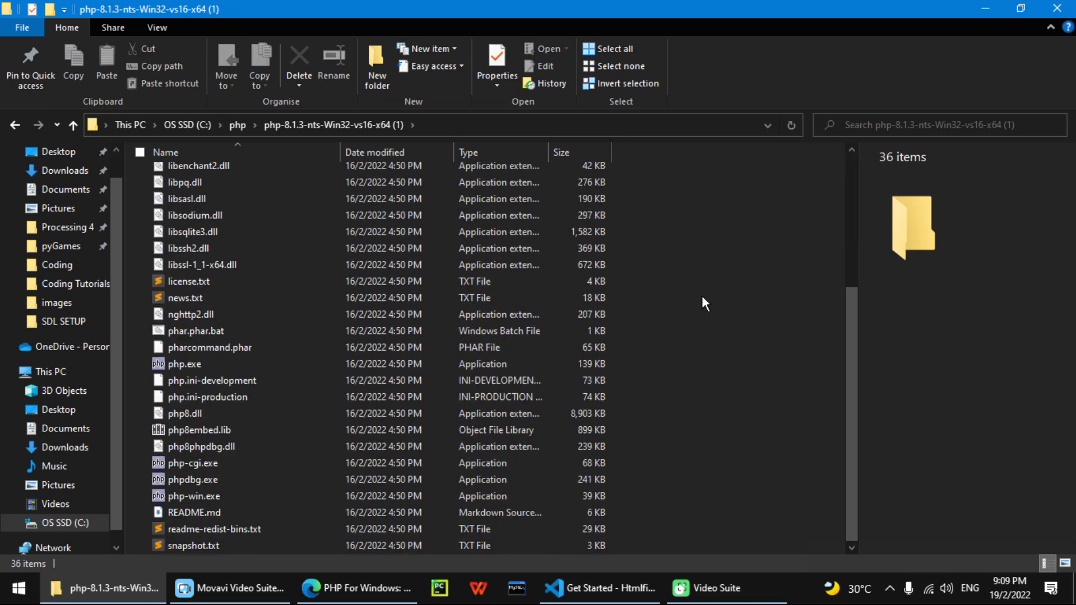
# Step: Return to C:\php and rename the extracted PHP folder as php
pyautogui.click(239, 126)
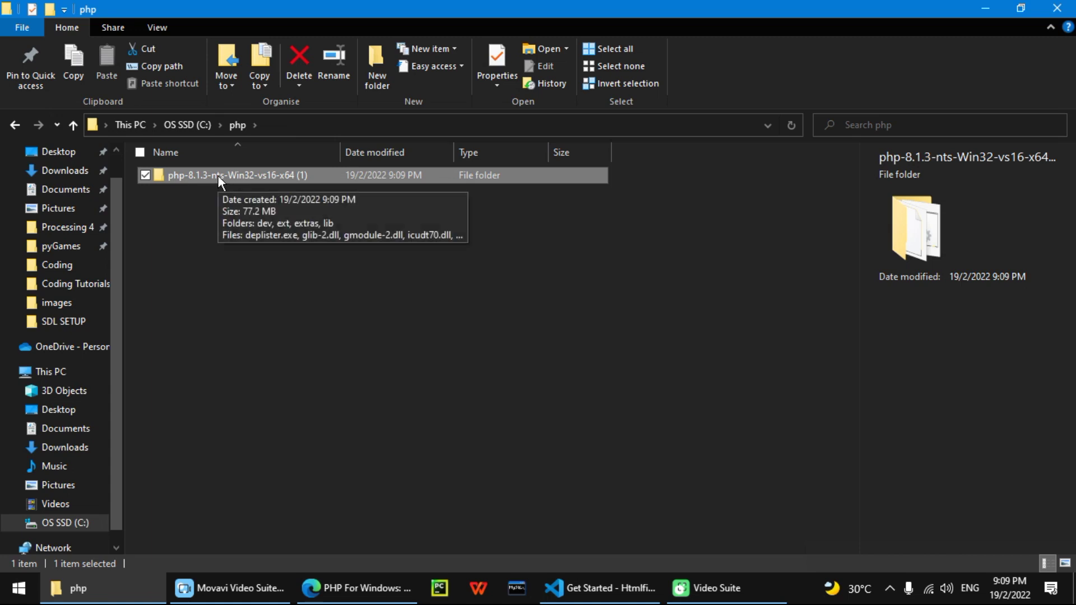
pyautogui.rightClick(190, 176)
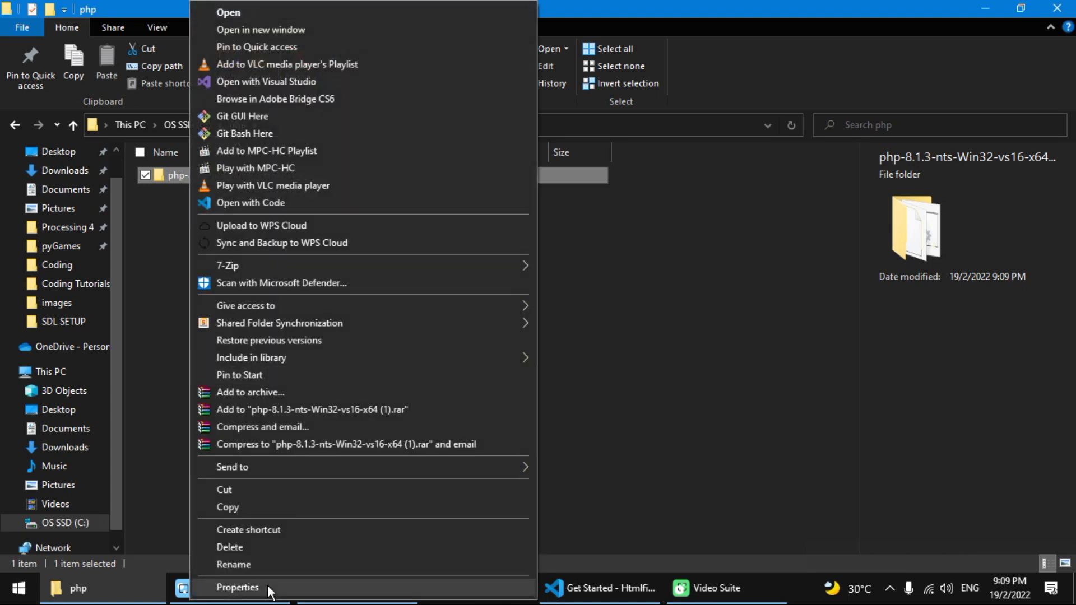
pyautogui.click(258, 565)
pyautogui.write('ph')
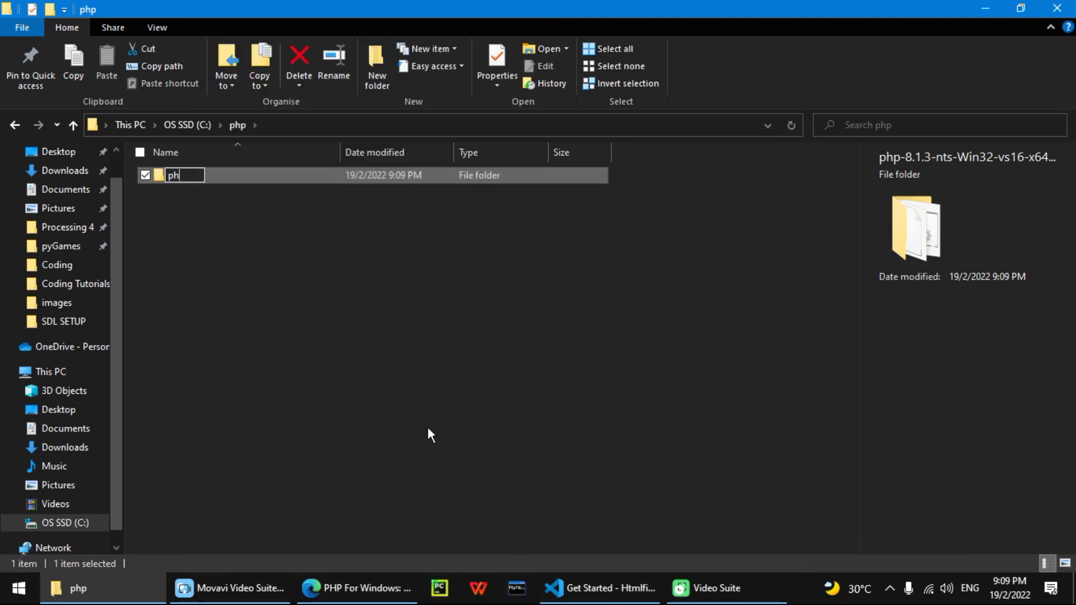
pyautogui.write('p')
pyautogui.press('Return')
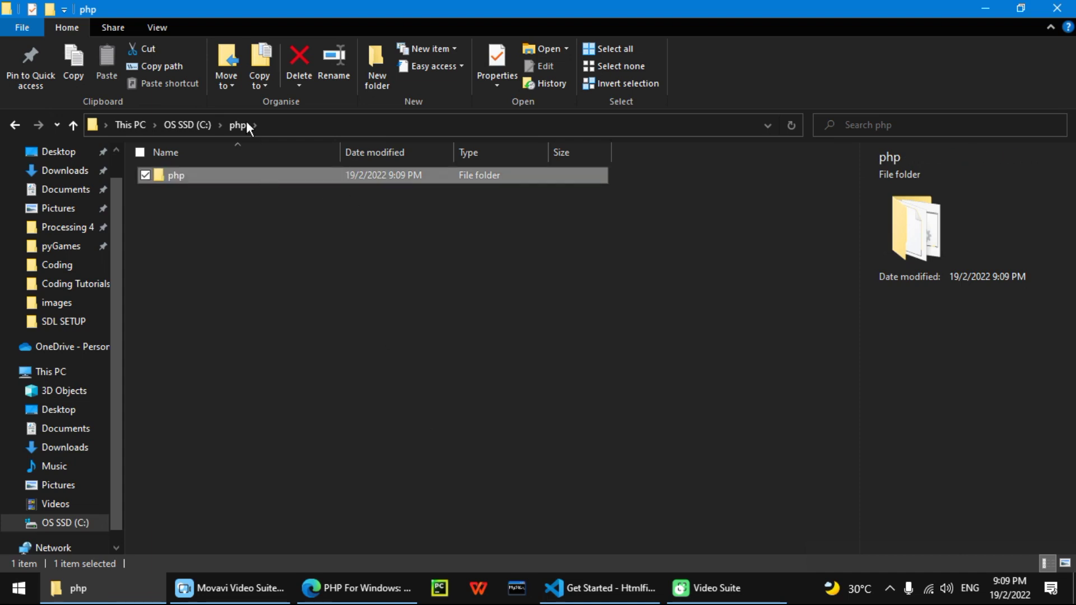
pyautogui.click(476, 345)
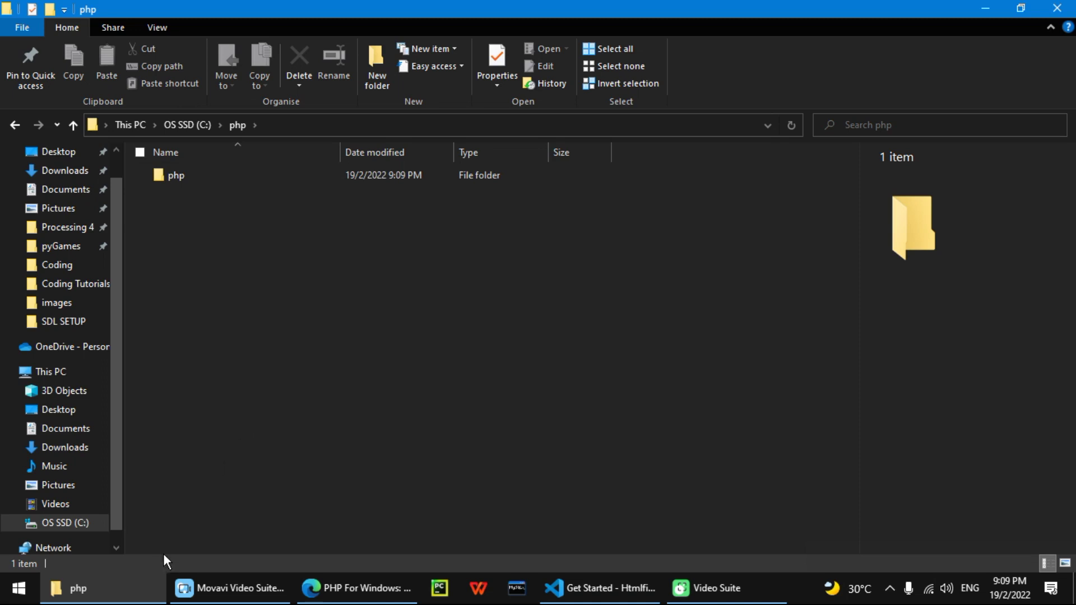
pyautogui.press('super')
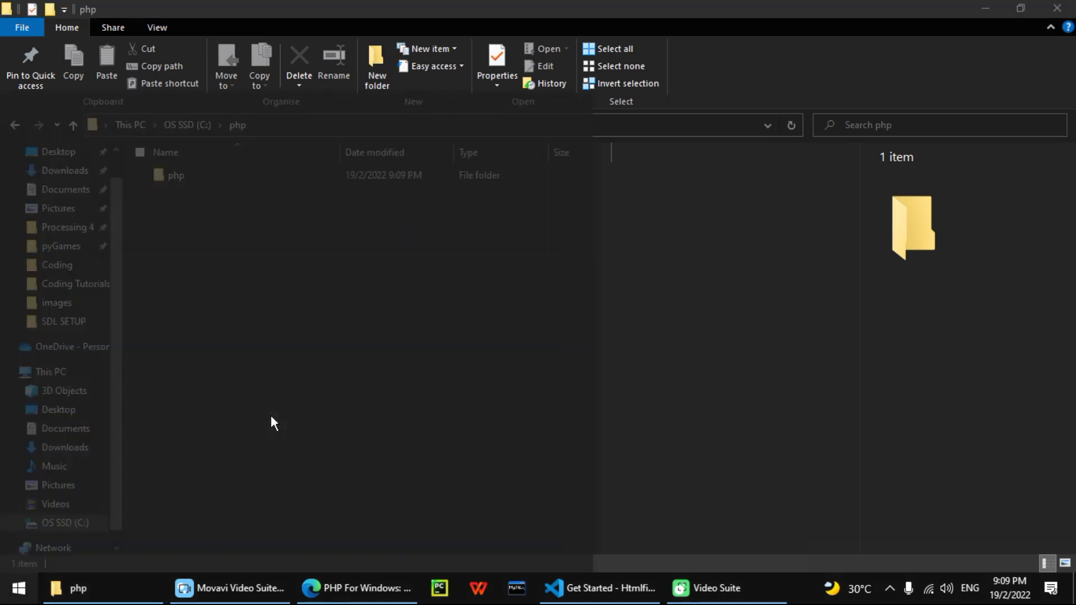
pyautogui.click(680, 271)
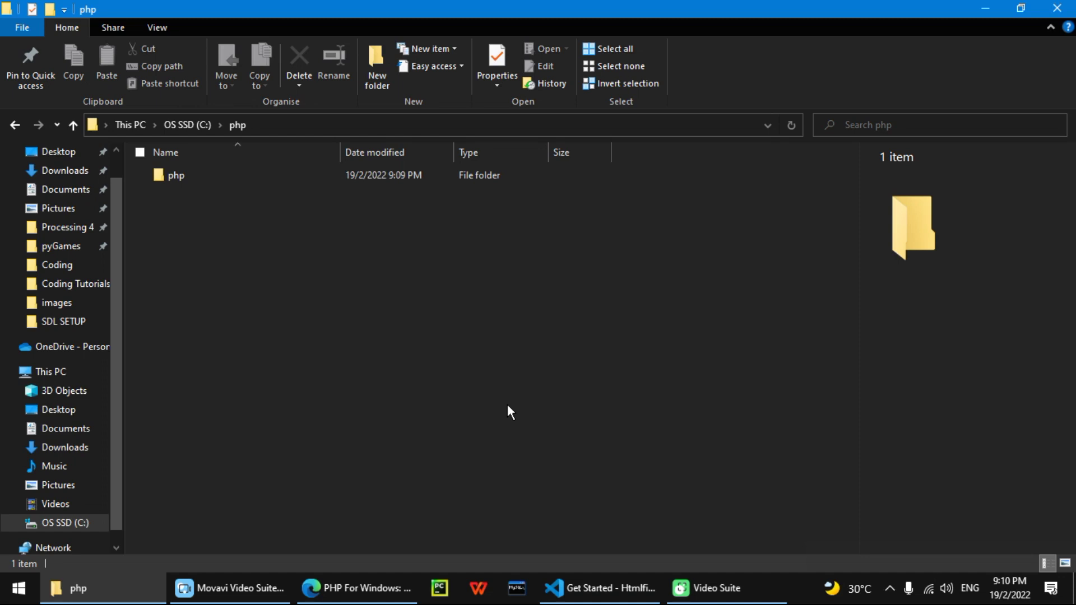
# Step: Search Windows for the system environment variables setting and open the Environment Variables dialog from System Properties
pyautogui.click(11, 599)
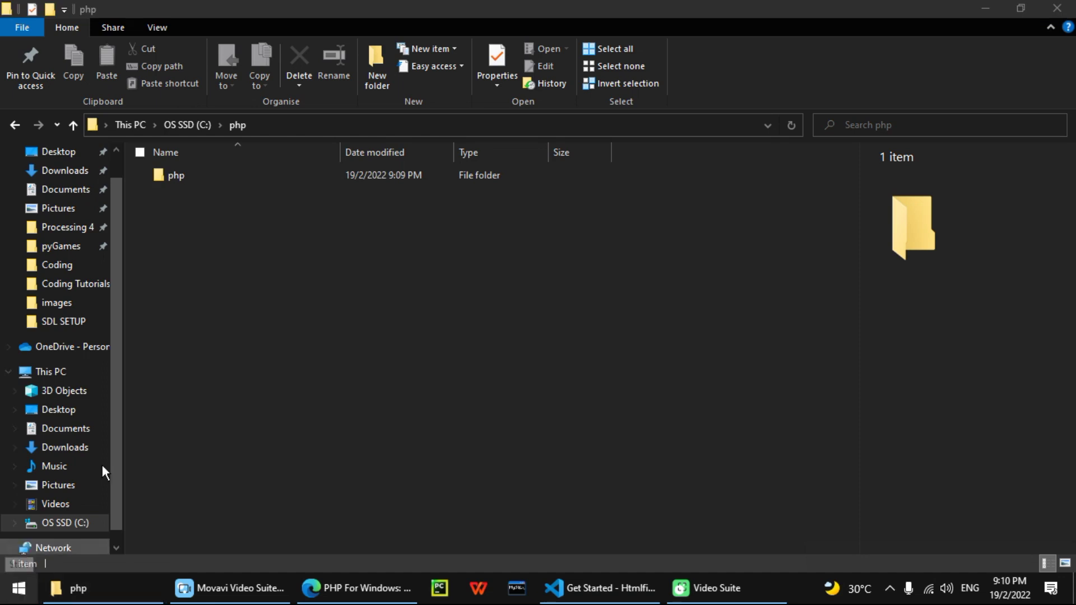
pyautogui.press('XF86AudioRaiseVolume')
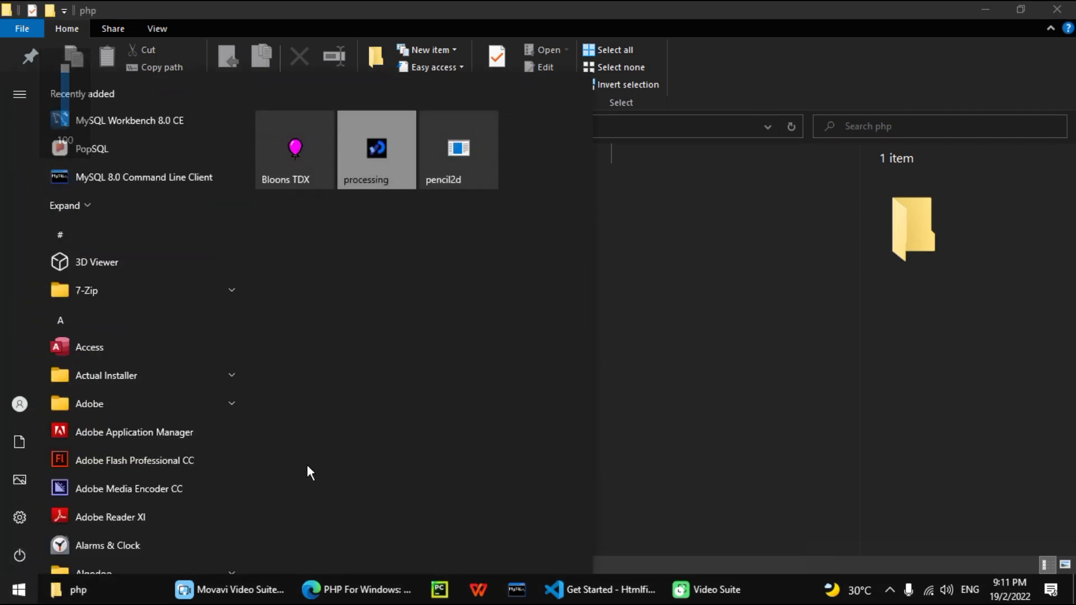
pyautogui.write('enviro')
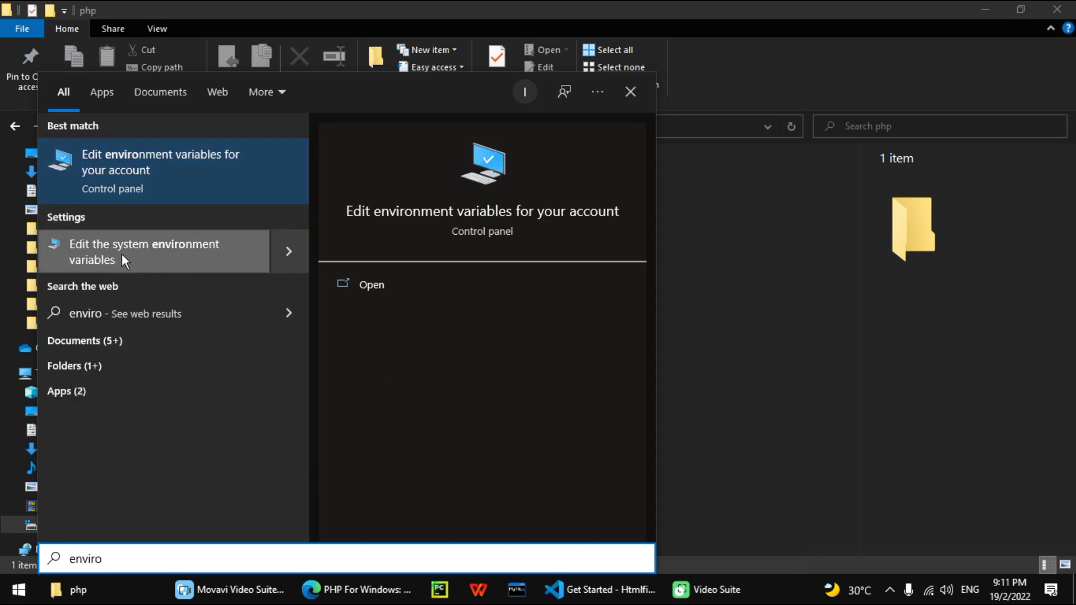
pyautogui.click(170, 250)
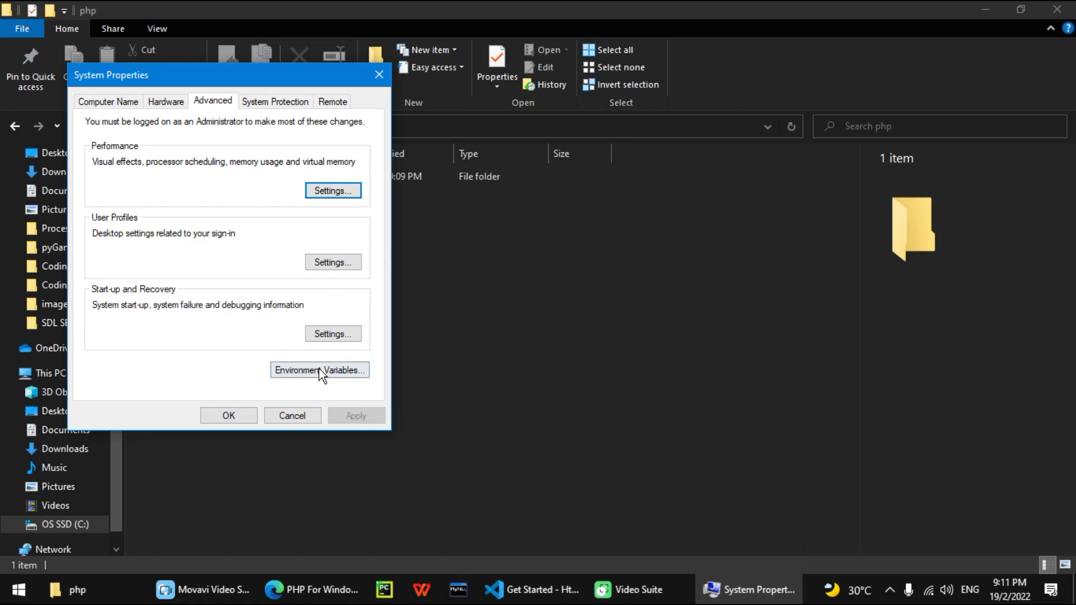
pyautogui.click(315, 368)
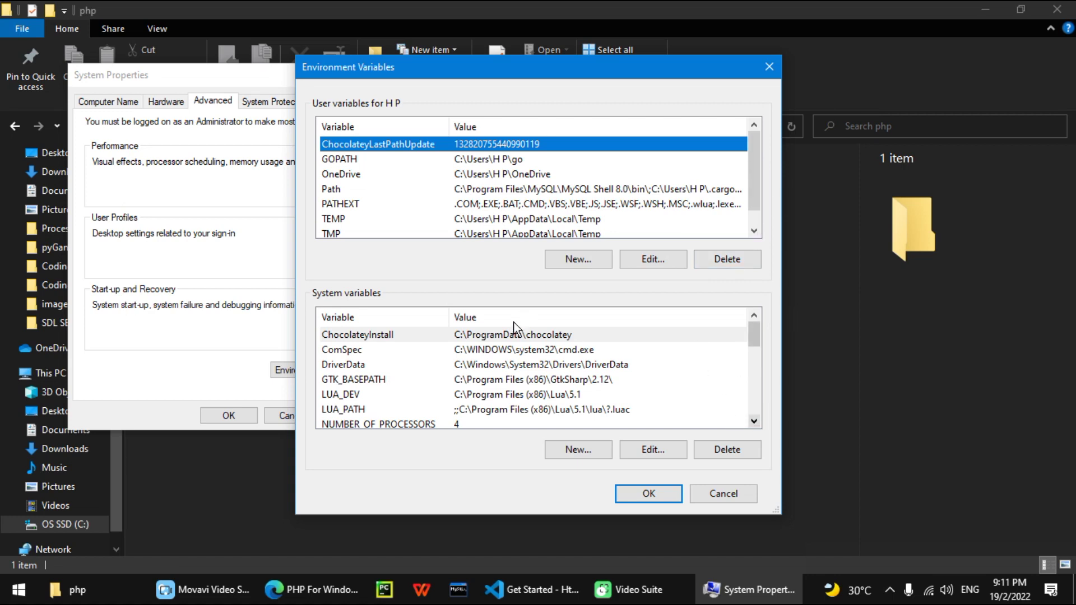
# Step: Open the Path variable under System variables for editing
pyautogui.click(754, 422)
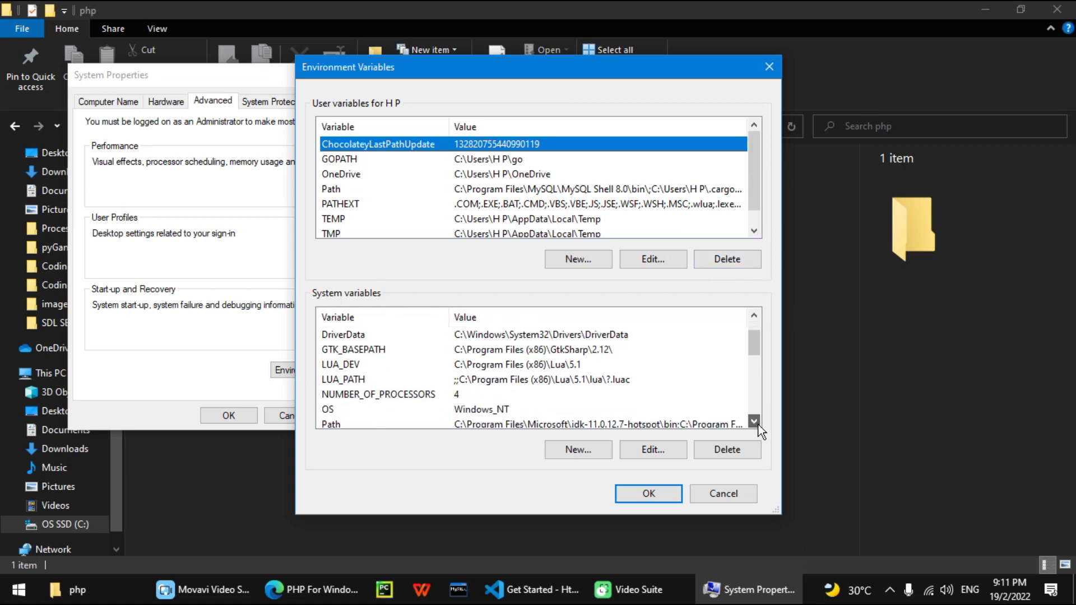
pyautogui.click(496, 380)
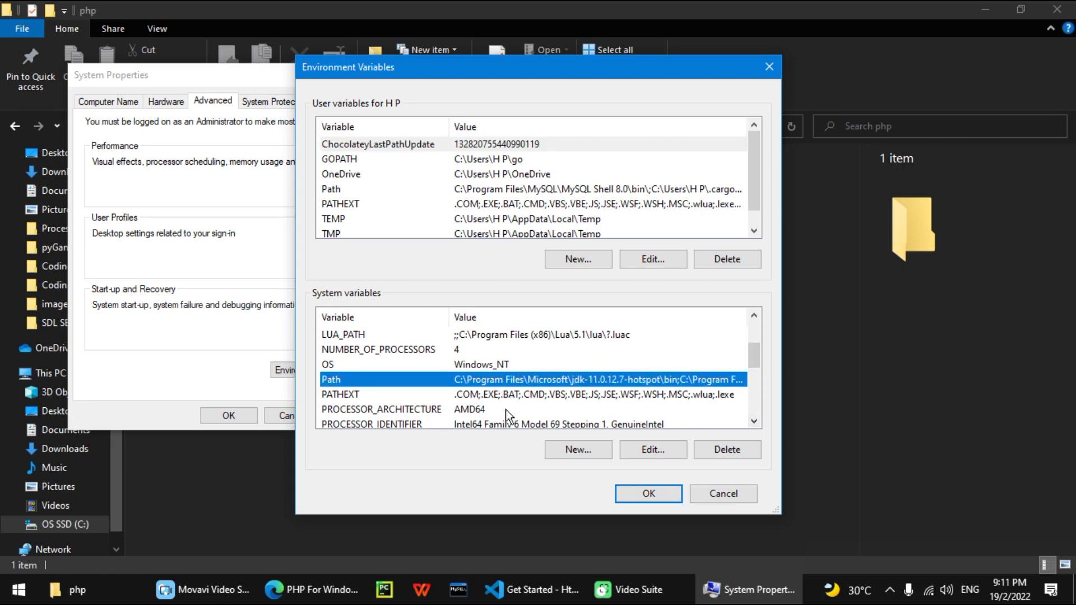
pyautogui.click(665, 450)
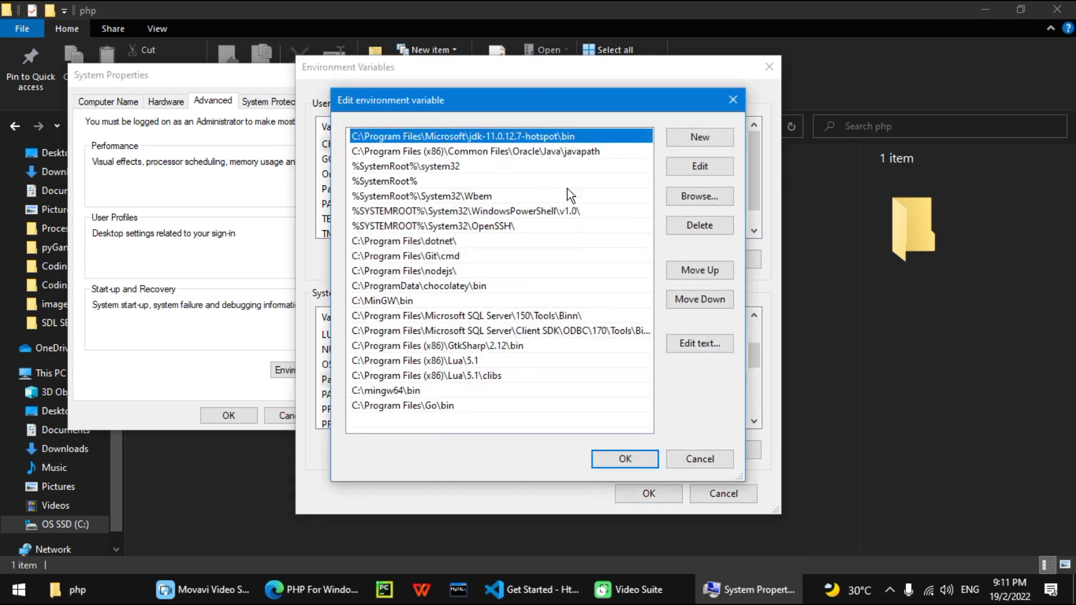
pyautogui.click(701, 140)
pyautogui.click(413, 433)
# Step: Switch to File Explorer, open the inner php folder and copy its full path, C:\php\php
pyautogui.click(506, 9)
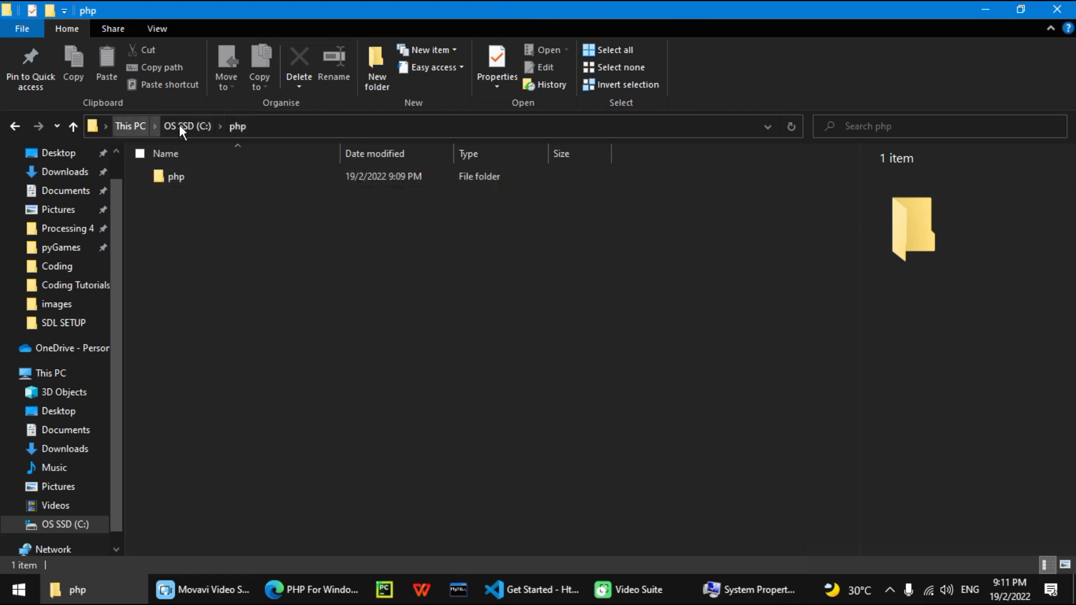
pyautogui.click(159, 177)
pyautogui.doubleClick(160, 177)
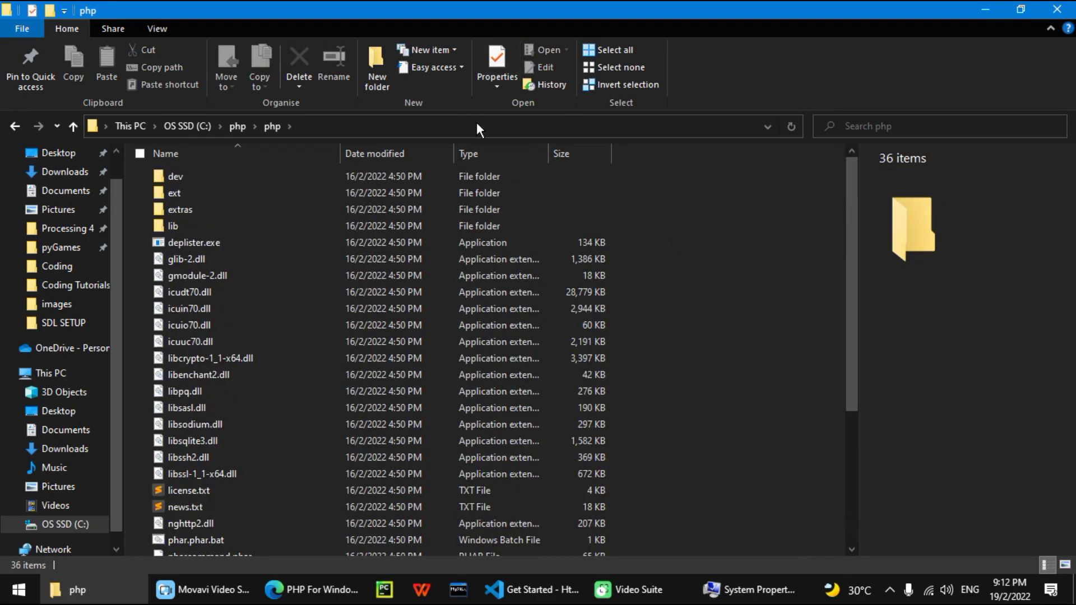
pyautogui.click(372, 124)
pyautogui.hotkey('ctrl', 'c')
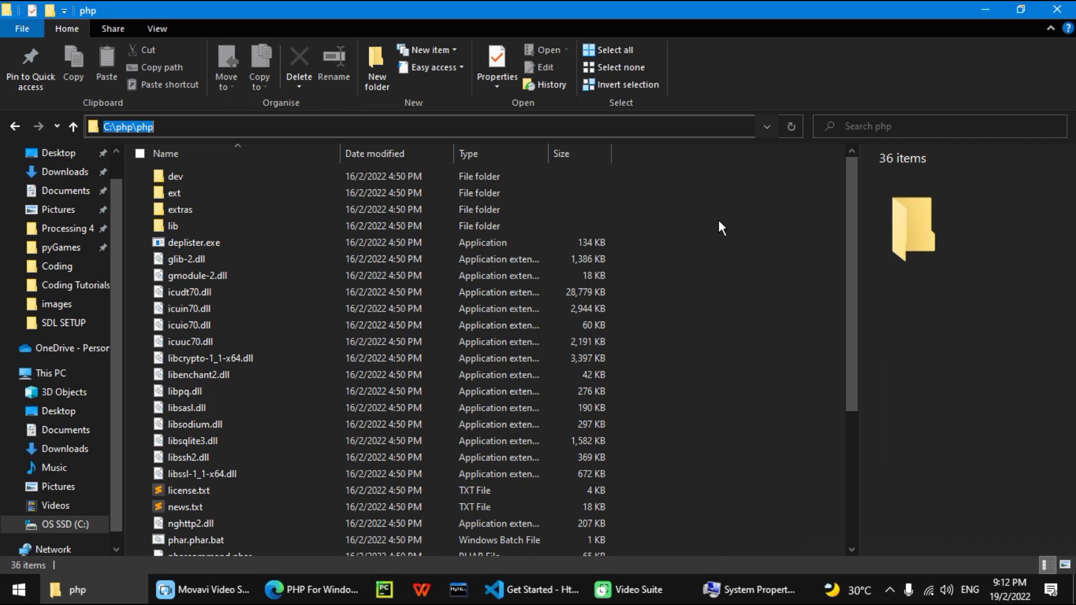
# Step: Add C:\php\php as a new entry in the system Path variable and confirm all open system dialogs
pyautogui.click(976, 9)
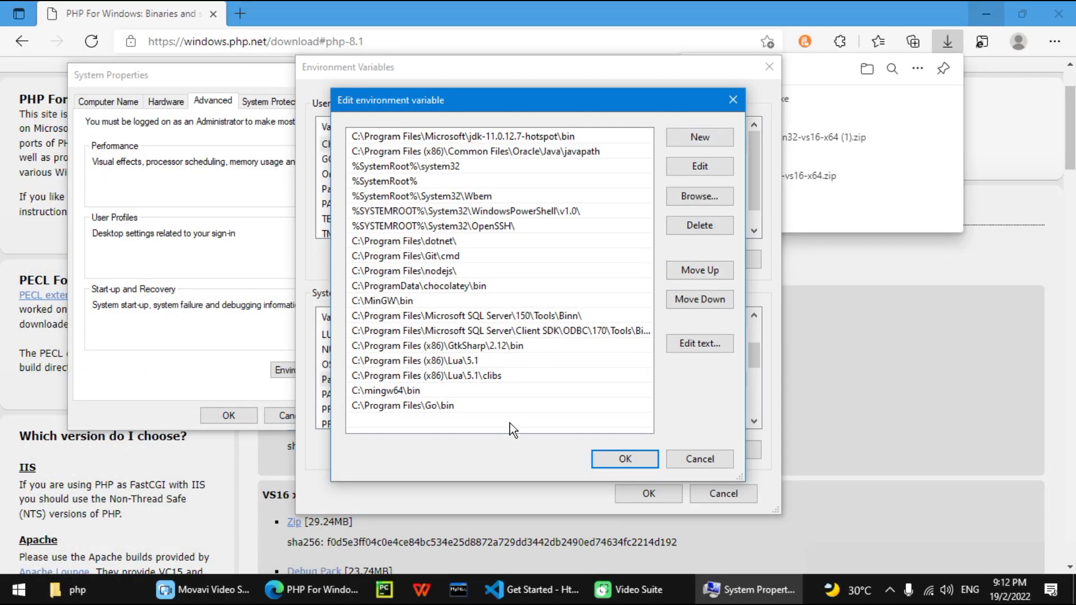
pyautogui.click(695, 137)
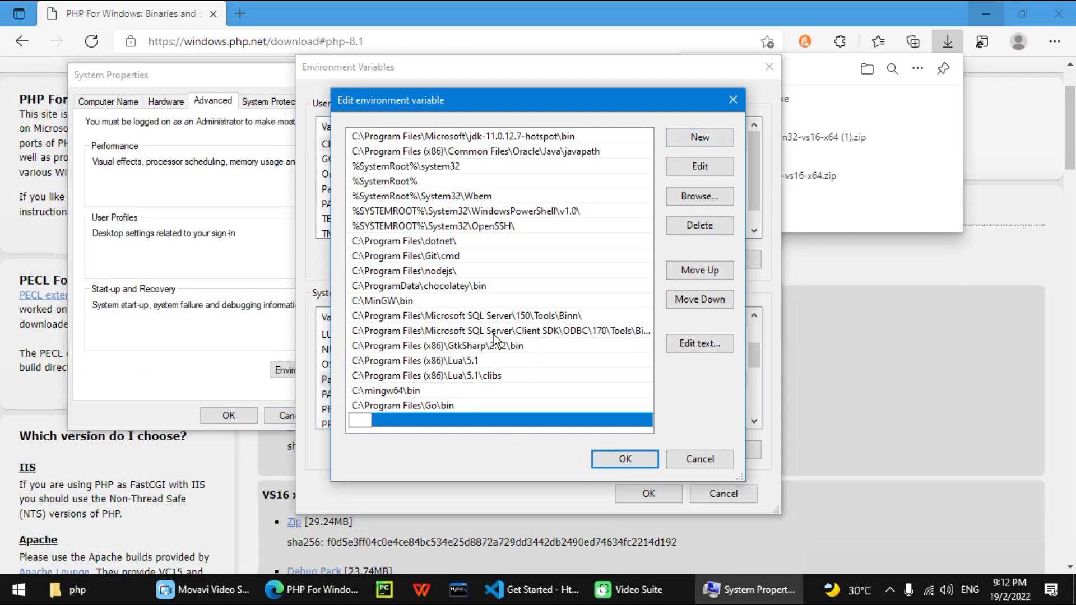
pyautogui.hotkey('ctrl', 'v')
pyautogui.click(641, 466)
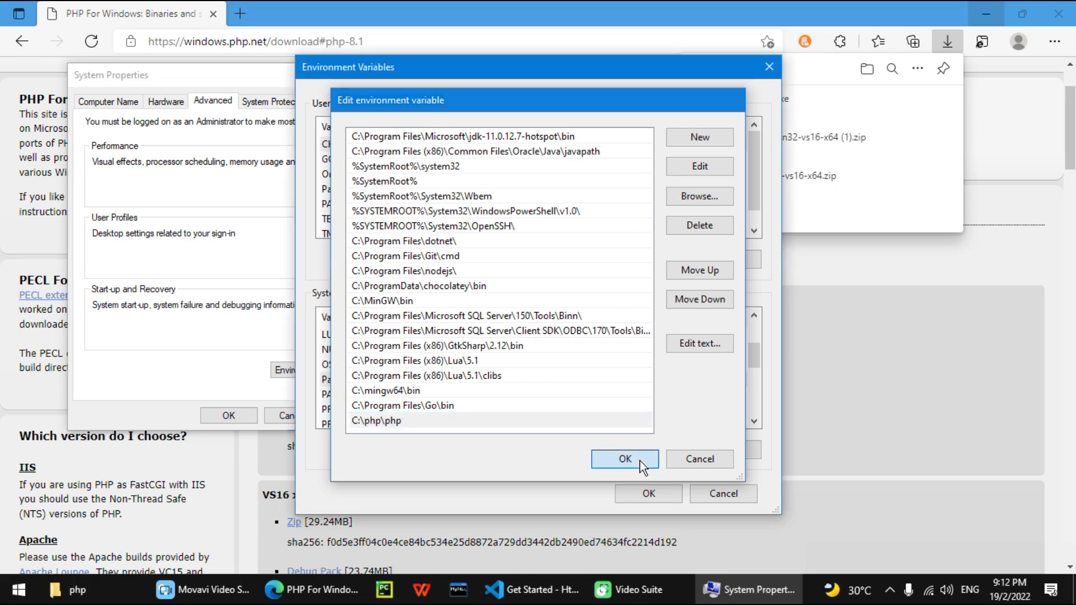
pyautogui.click(641, 465)
pyautogui.click(648, 493)
pyautogui.click(231, 416)
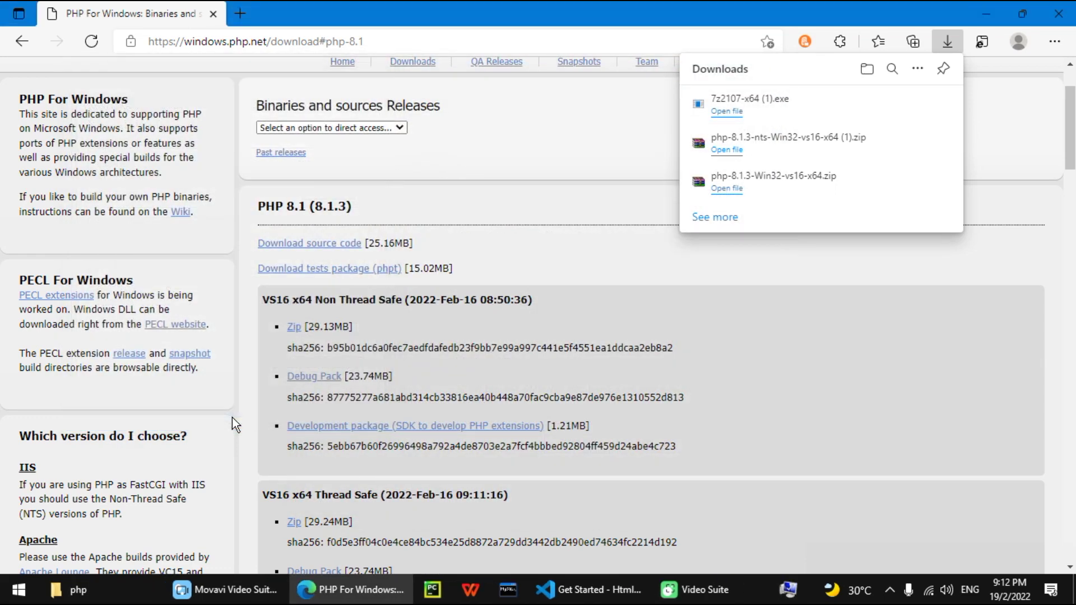
# Step: Minimize the browser, search Windows for cmd and open Command Prompt, moving its window slightly on the desktop
pyautogui.click(982, 19)
pyautogui.press('super')
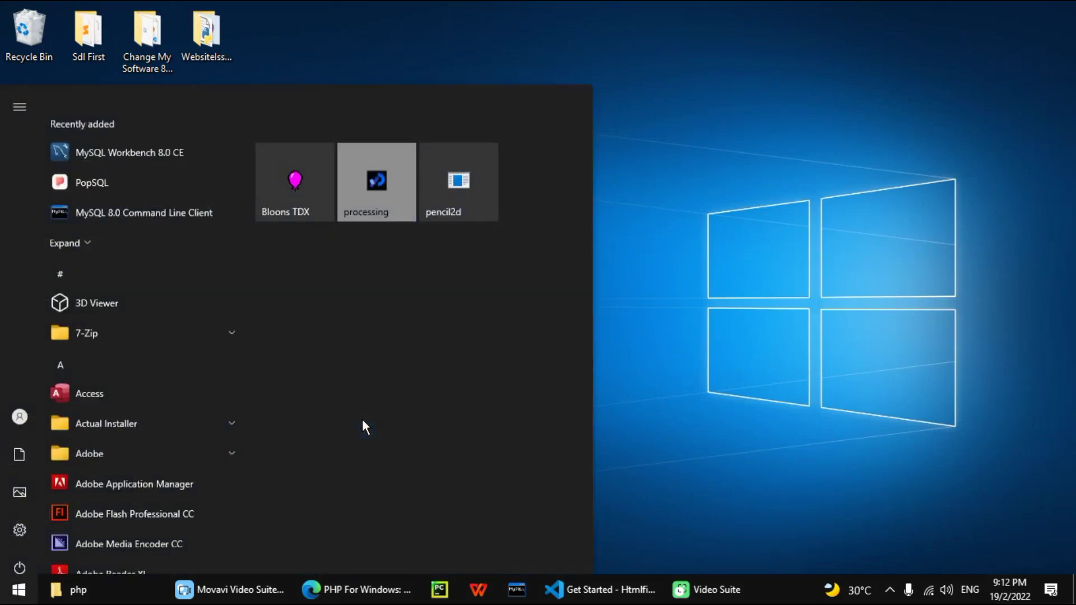
pyautogui.write('cmd')
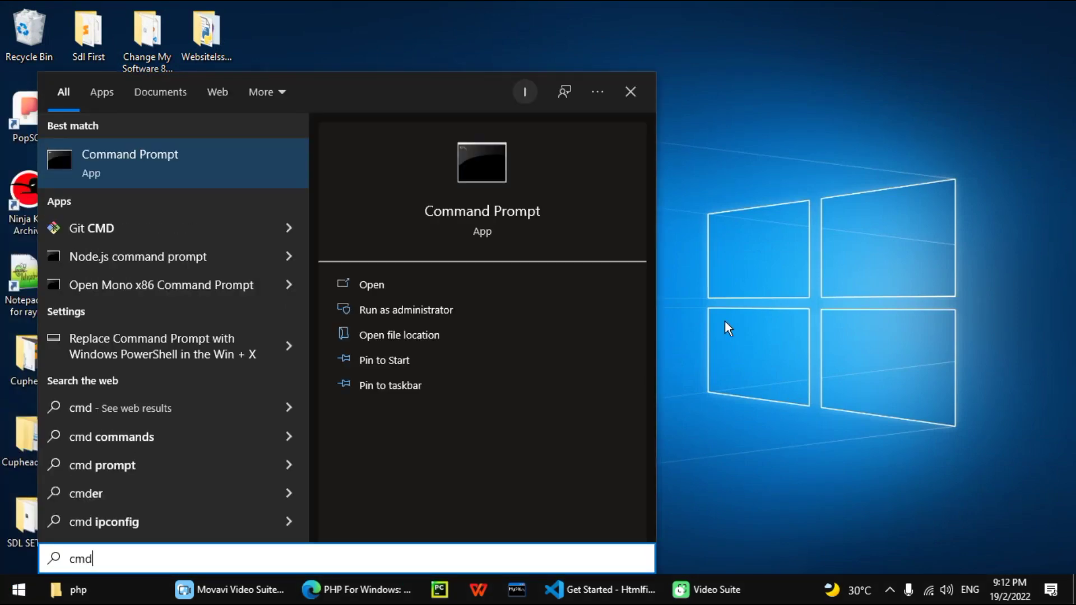
pyautogui.press('Return')
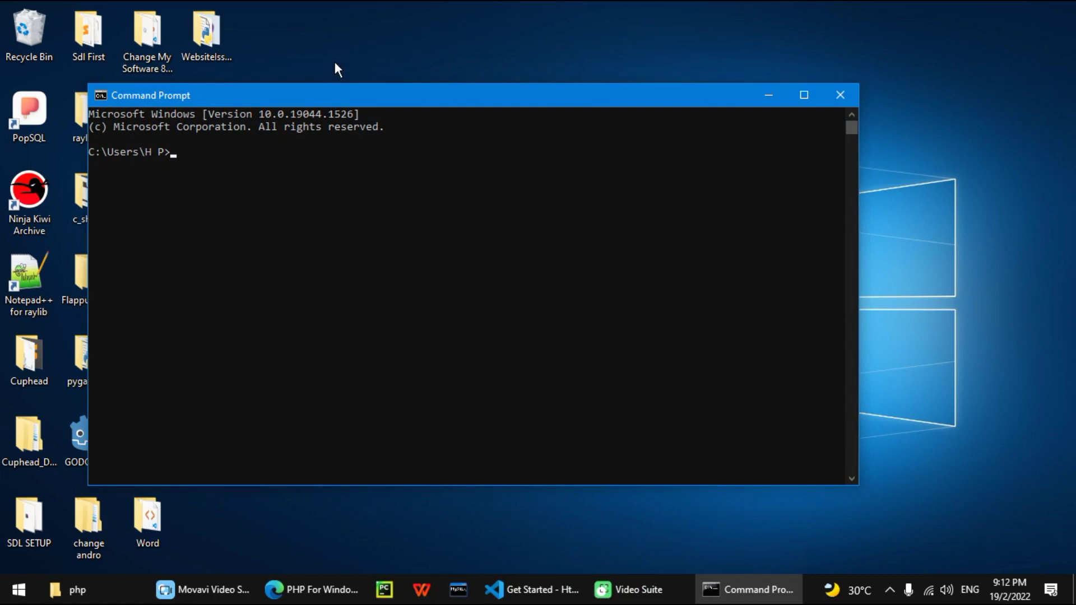
pyautogui.moveTo(335, 97); pyautogui.dragTo(591, 77)
# Step: Change the Command Prompt directory to documents\programmingprojects\html\tutorials\htmlfiles
pyautogui.write('cd ')
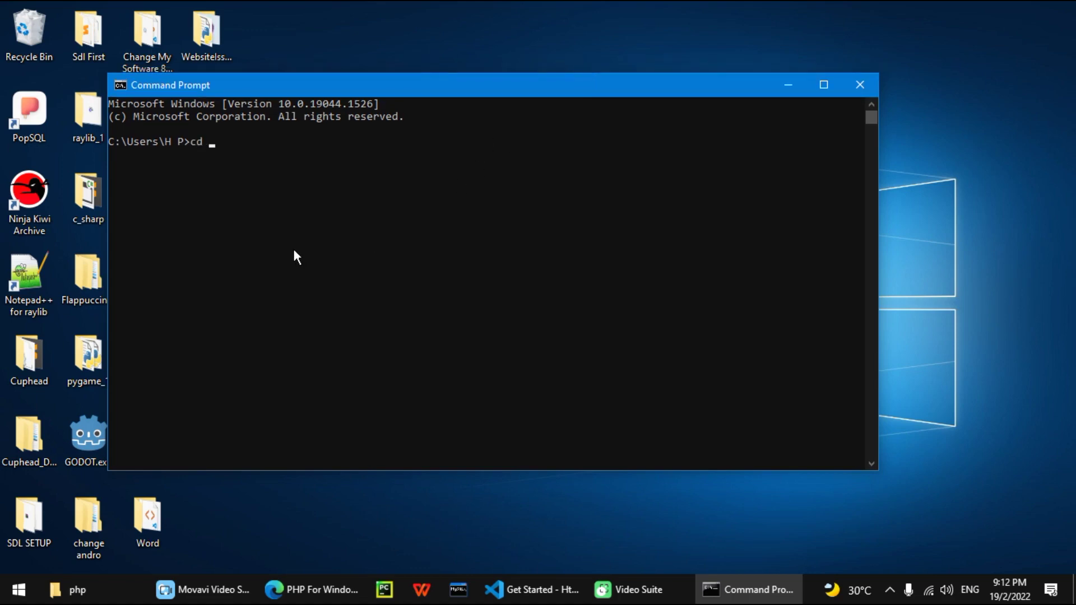
pyautogui.write('documents\\')
pyautogui.press('BackSpace')
pyautogui.write('\\p')
pyautogui.press('BackSpace')
pyautogui.write('p')
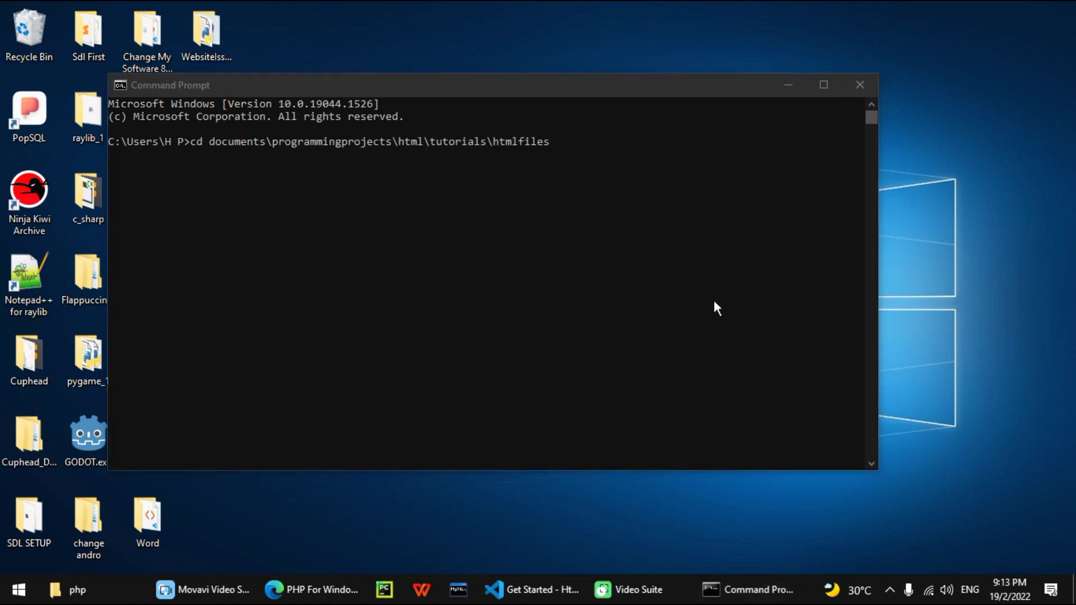
pyautogui.click(665, 251)
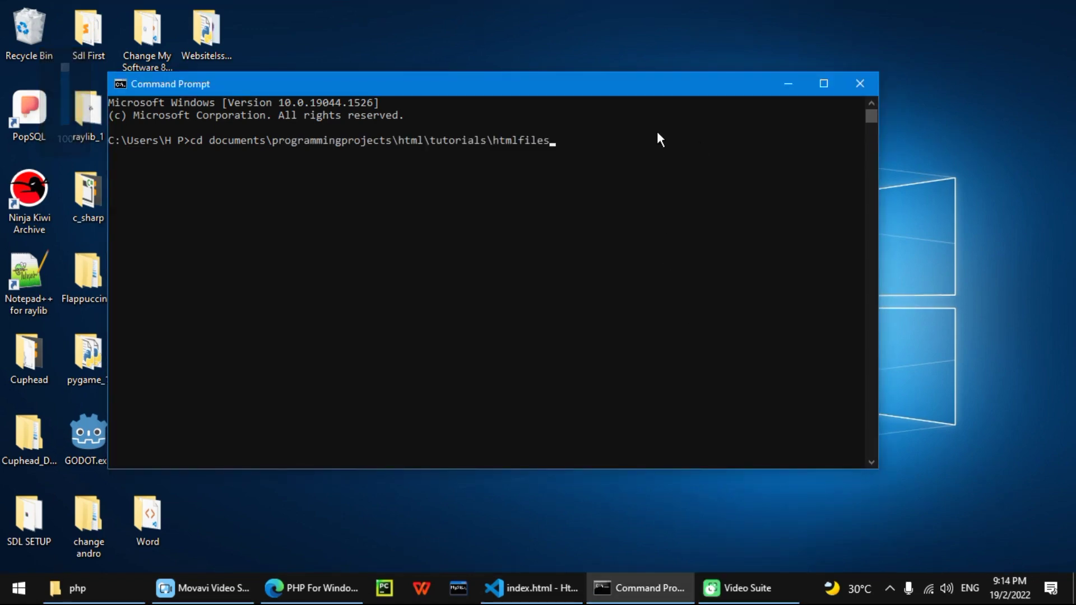
pyautogui.press('Return')
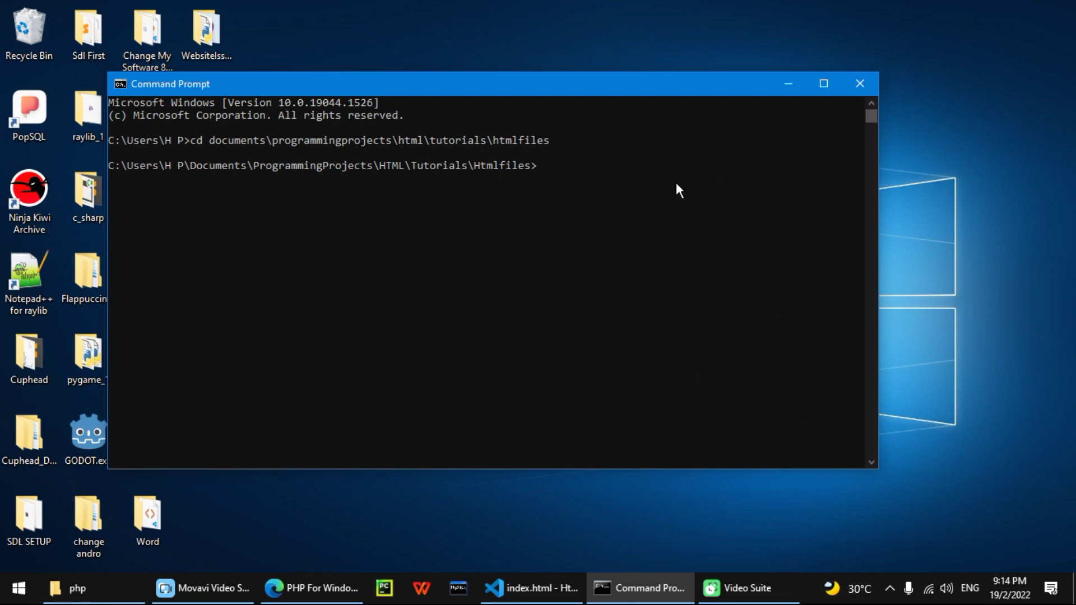
# Step: Start PHP's built-in web server in the htmlfiles folder with php -S localhost:8000
pyautogui.write('php')
pyautogui.write('-S')
pyautogui.write('localhost:8000')
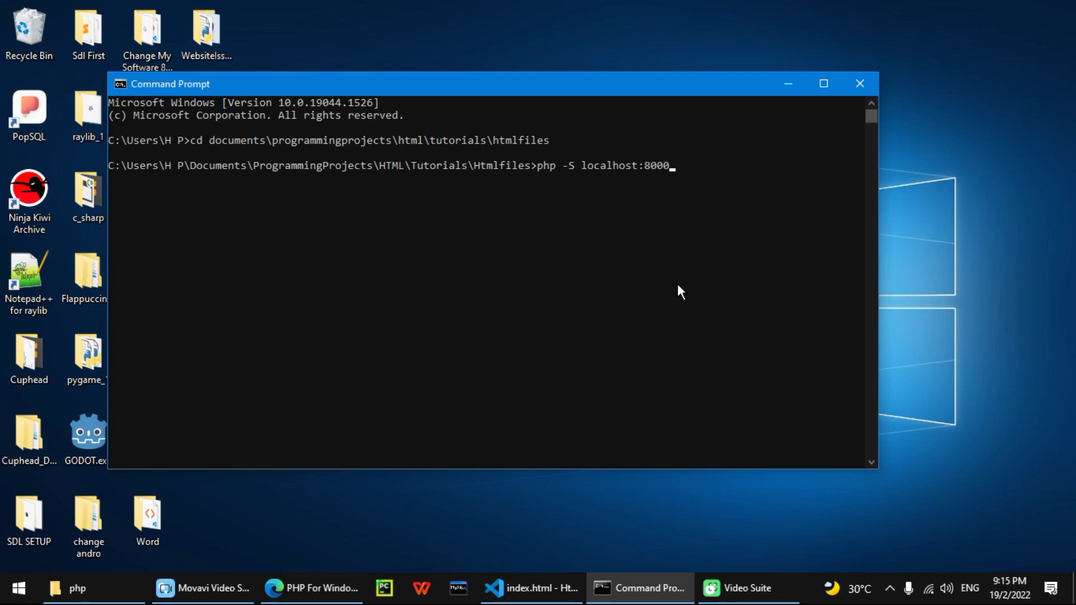
pyautogui.press('Return')
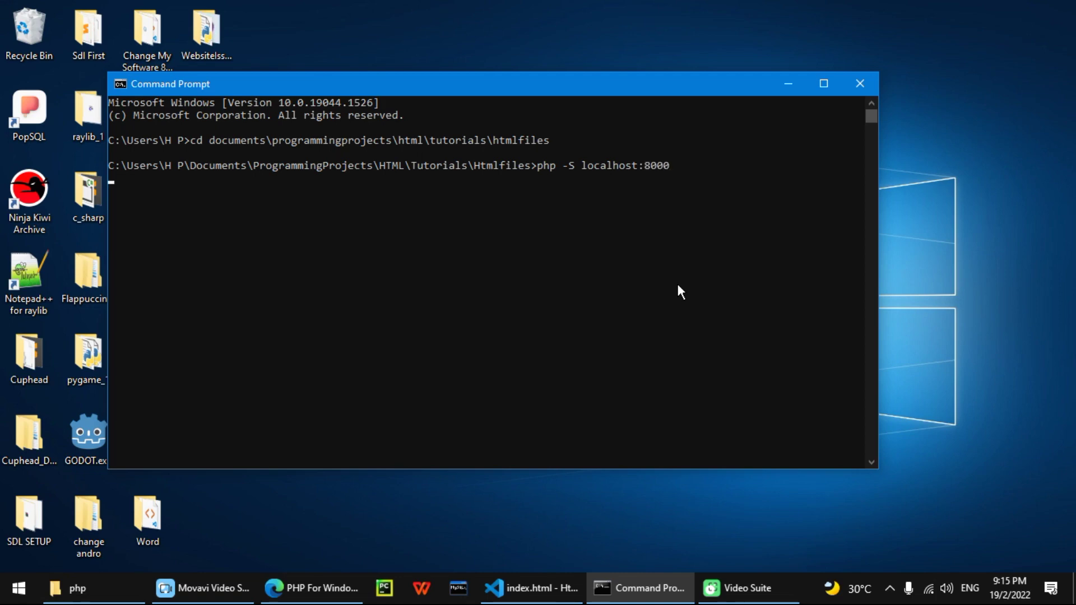